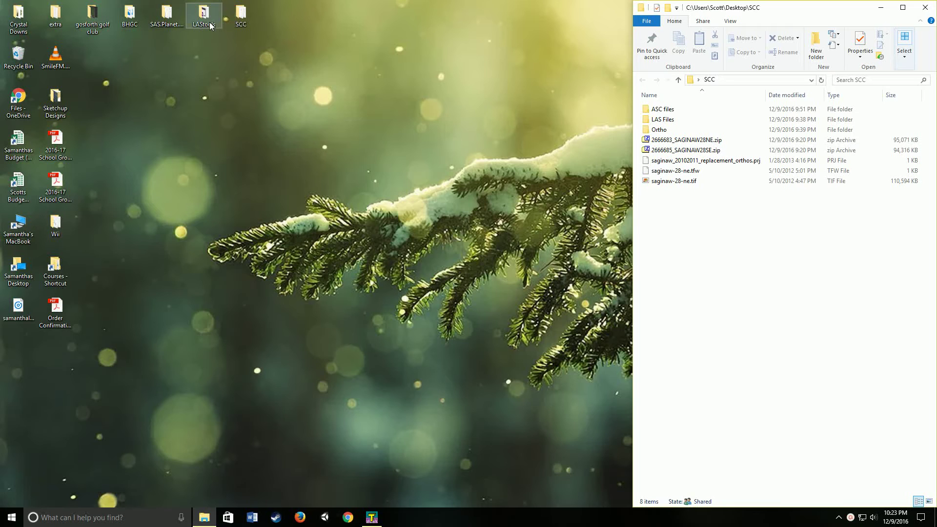
Open the LAStools folder from the desktop.
double_click(209, 25)
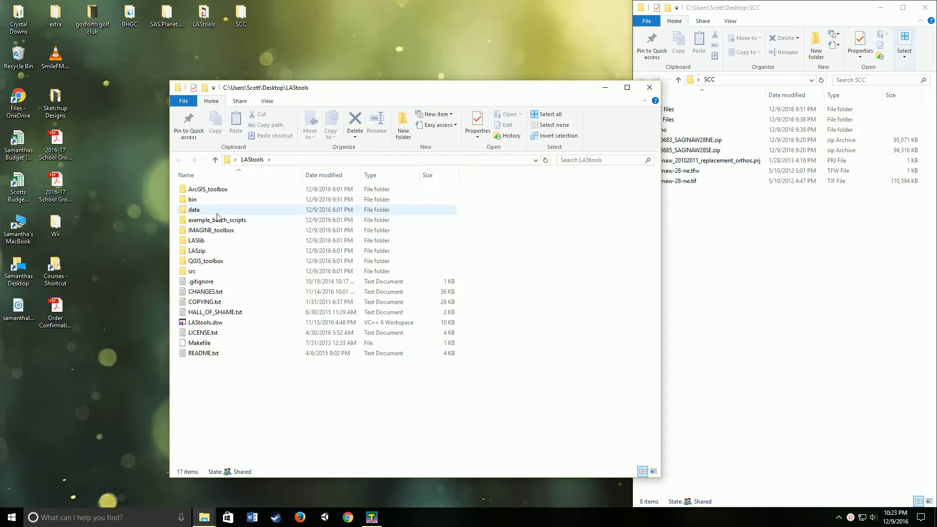
Move the LAStools window aside and open its bin folder listing blast2dem.exe.
left_click_drag(377, 94, 297, 74)
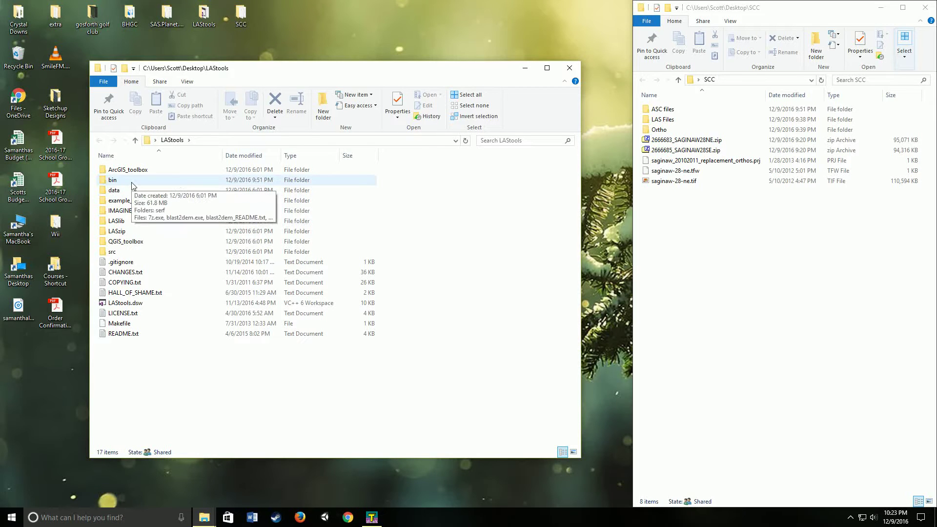
double_click(114, 185)
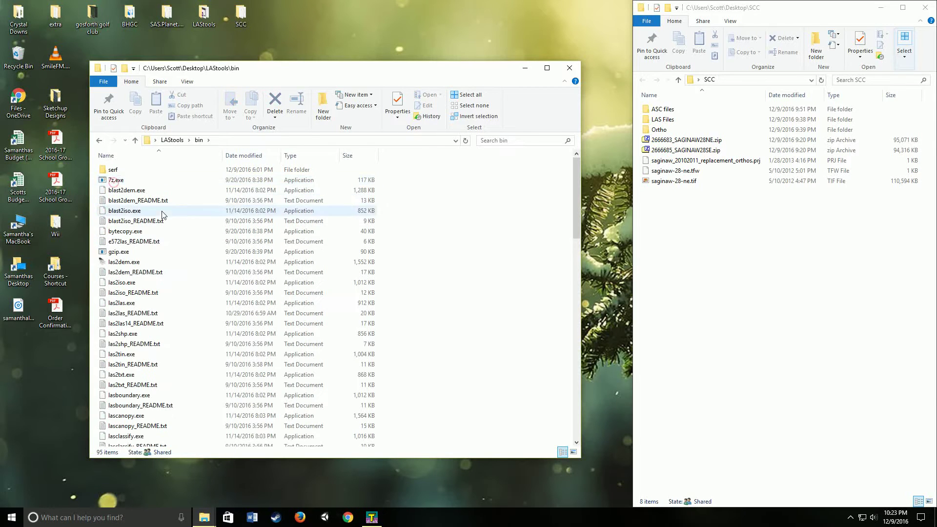
scroll(146, 183, "down", 5)
scroll(147, 183, "down", 9)
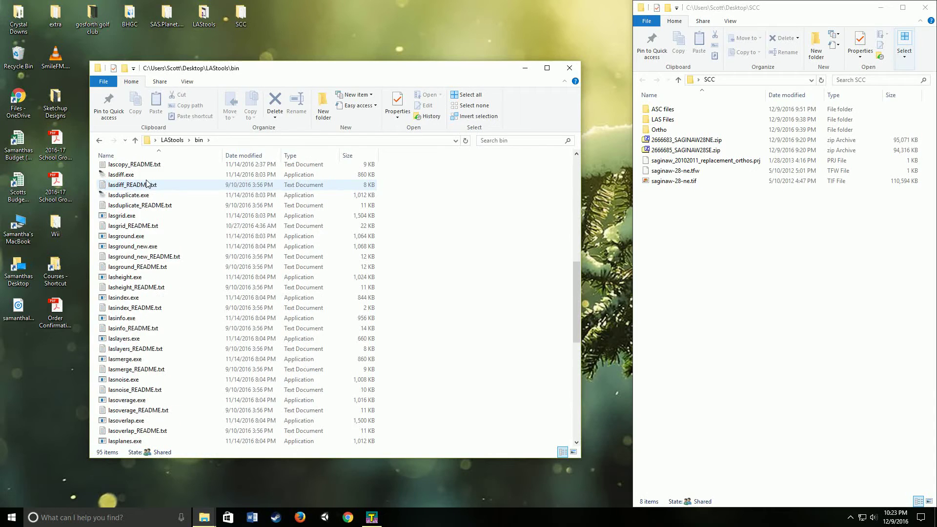
scroll(153, 279, "up", 11)
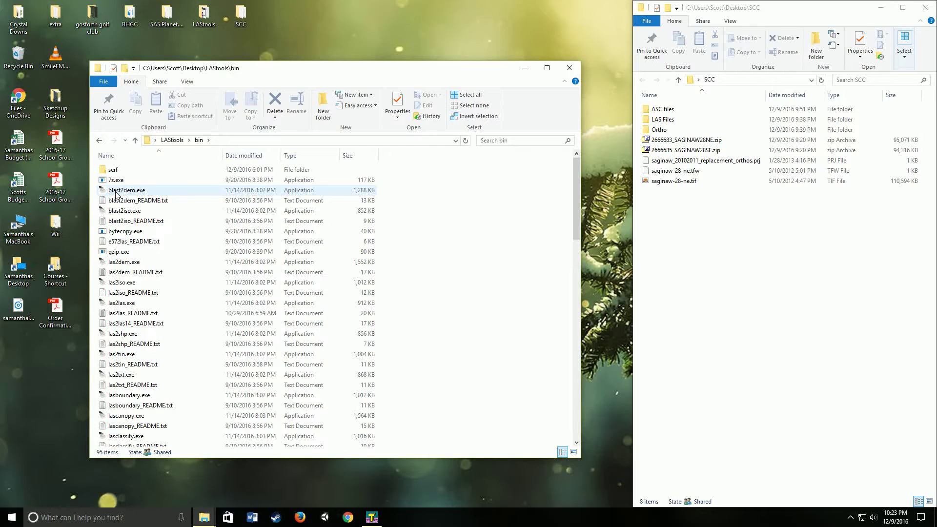
mouse_move(115, 267)
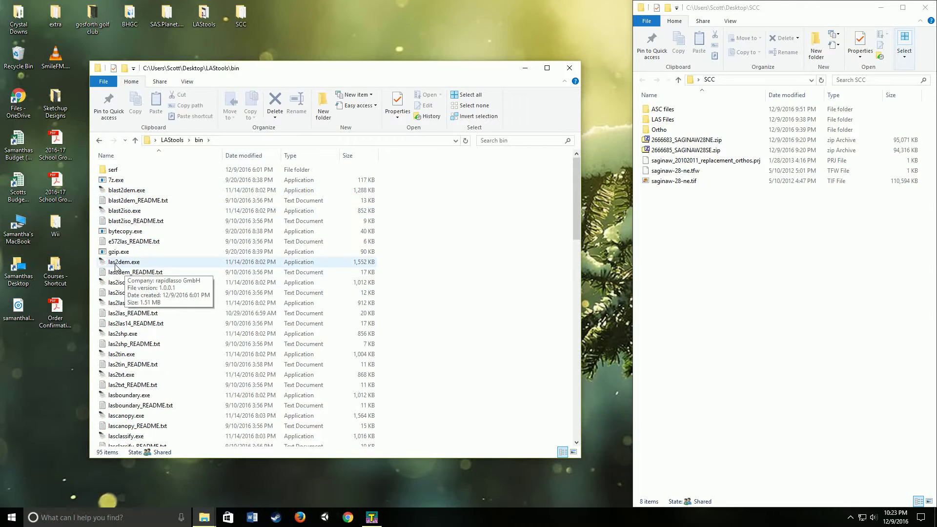
Launch blast2dem, accept its licence notice, and browse the C drive folders.
double_click(125, 190)
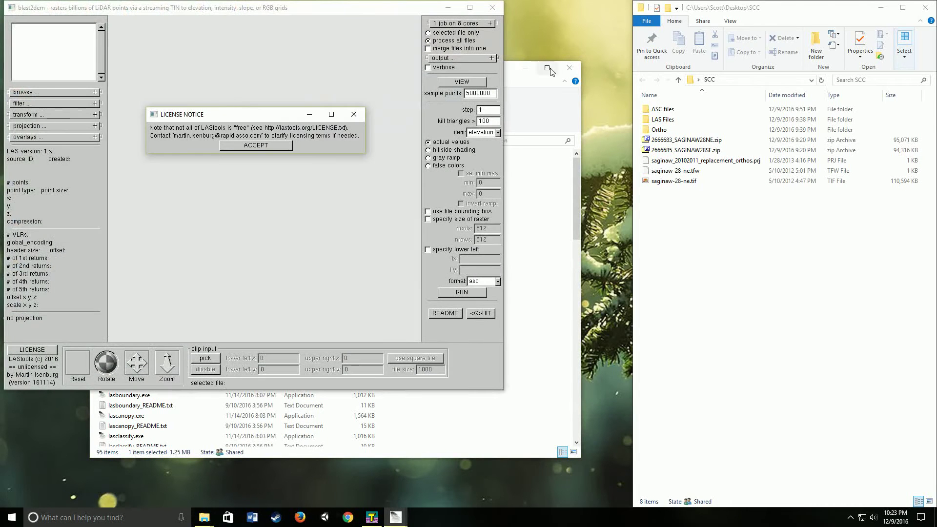
left_click(569, 68)
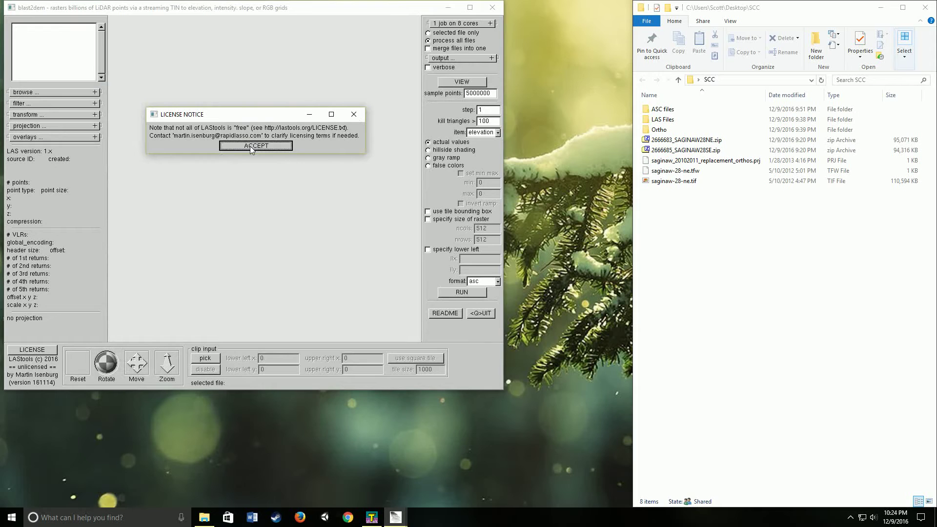
left_click(251, 147)
left_click_drag(94, 11, 128, 45)
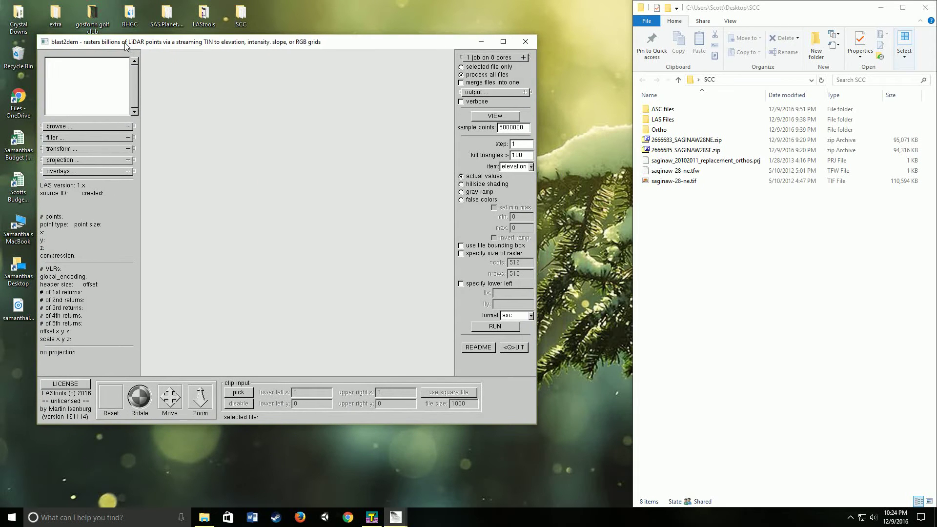
left_click(79, 126)
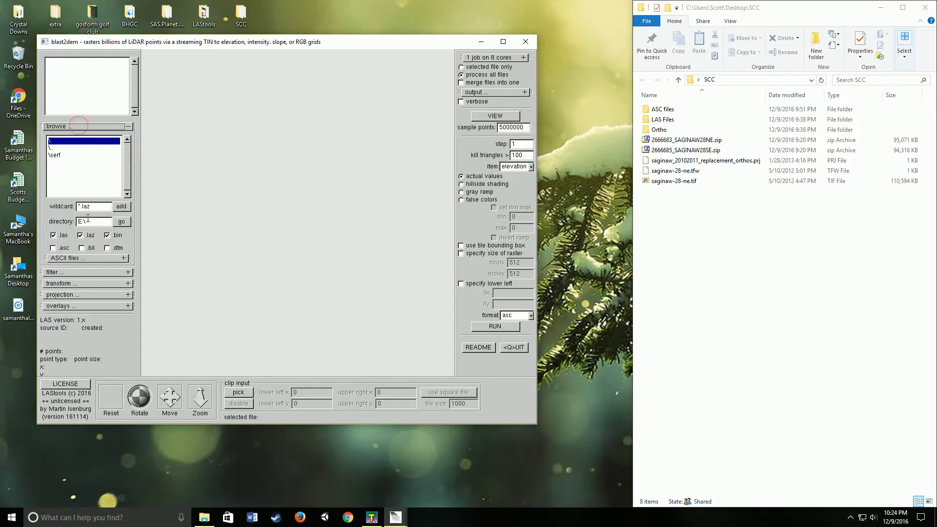
left_click(122, 222)
left_click(126, 194)
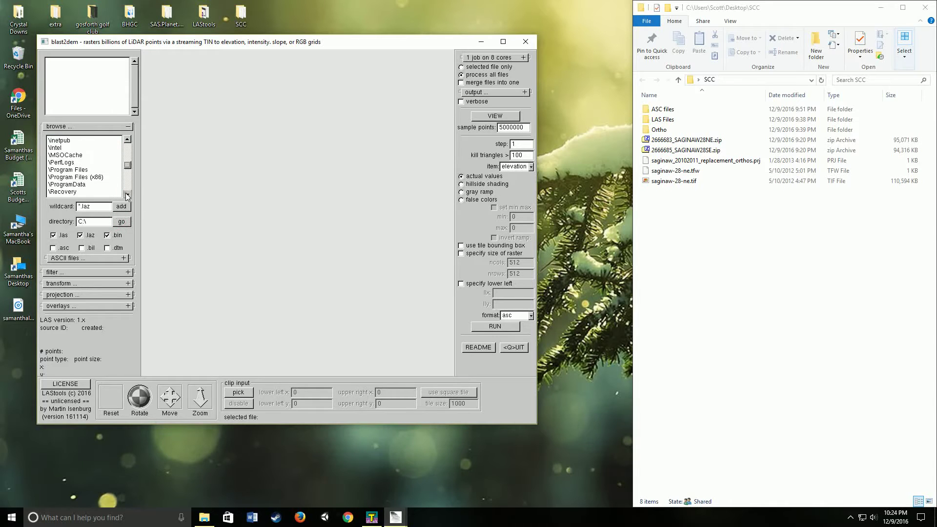
Browse through Users, the home folder, Desktop and SCC into LAS Files.
double_click(58, 162)
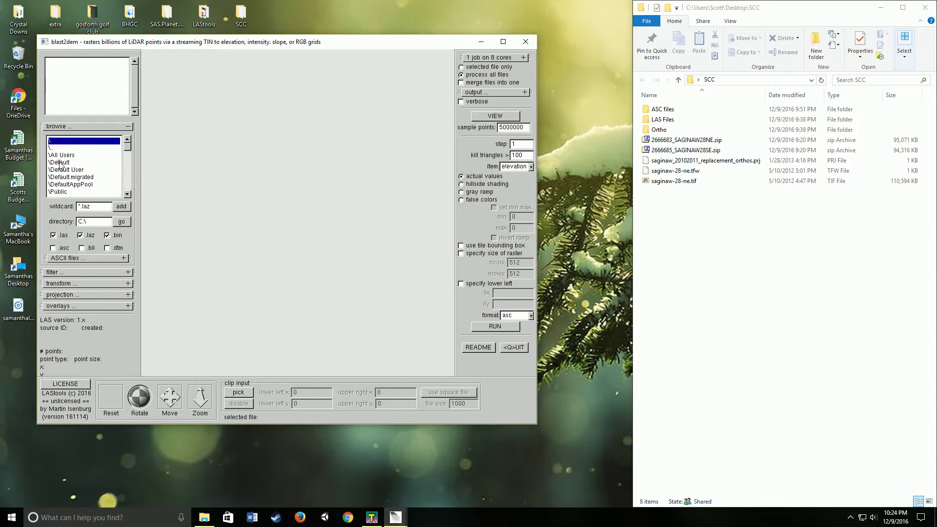
left_click(128, 180)
double_click(73, 184)
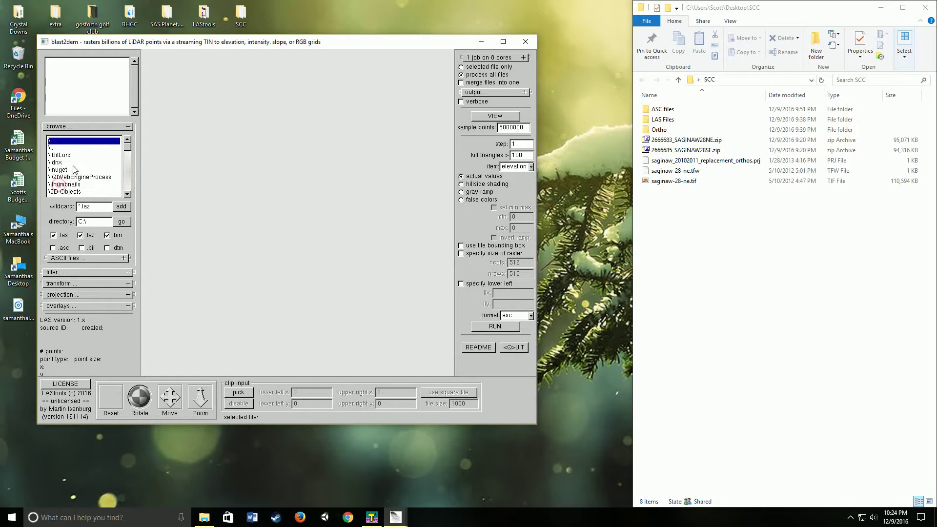
left_click(128, 180)
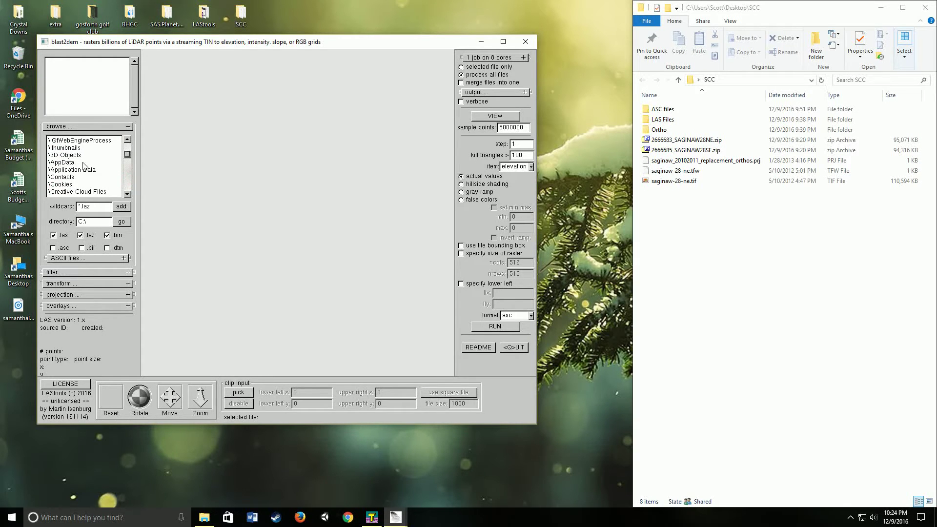
left_click_drag(127, 156, 127, 161)
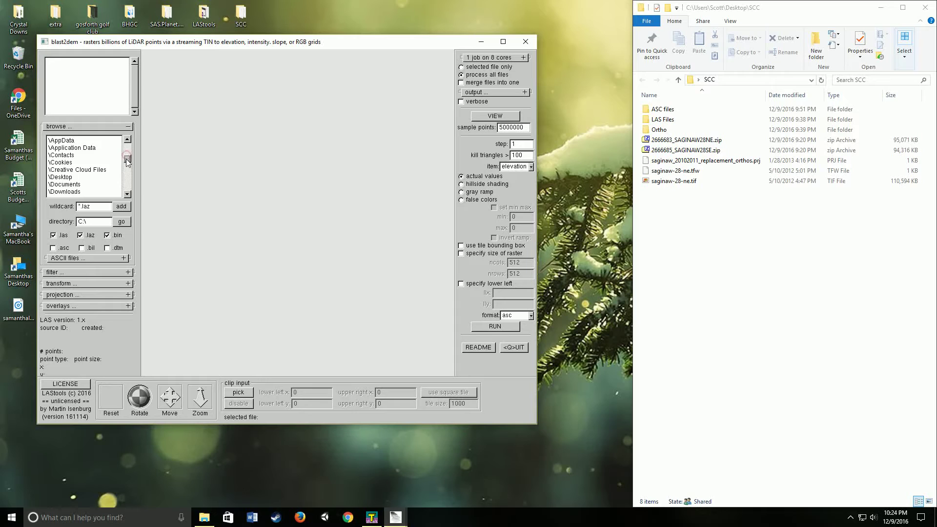
double_click(62, 177)
scroll(126, 195, "down", 1)
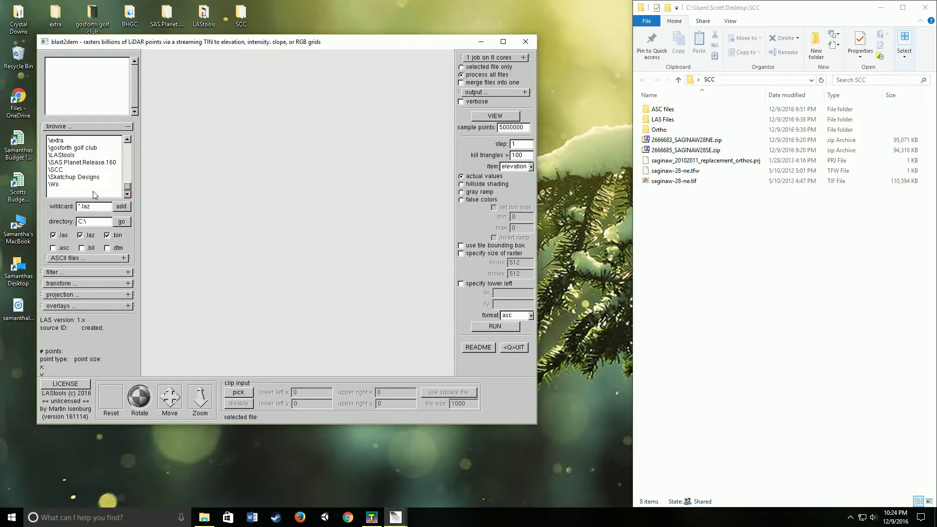
double_click(60, 170)
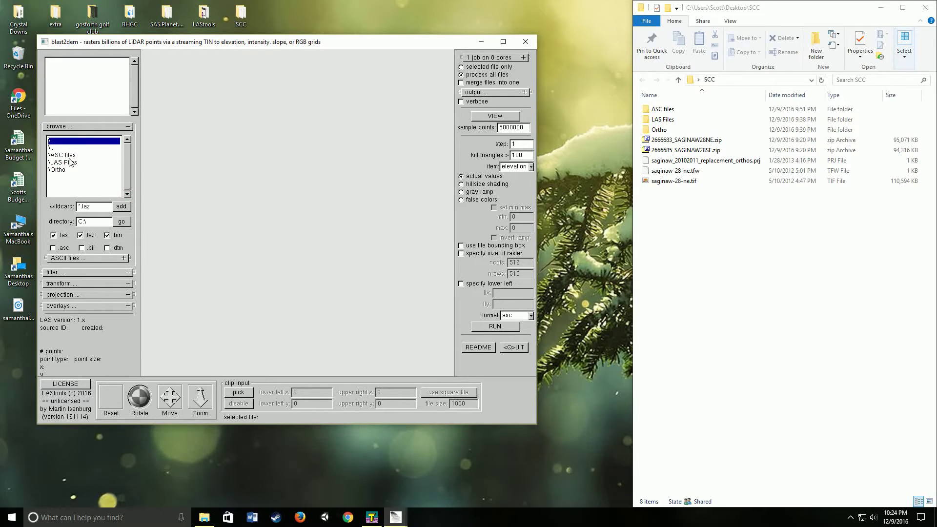
left_click(70, 162)
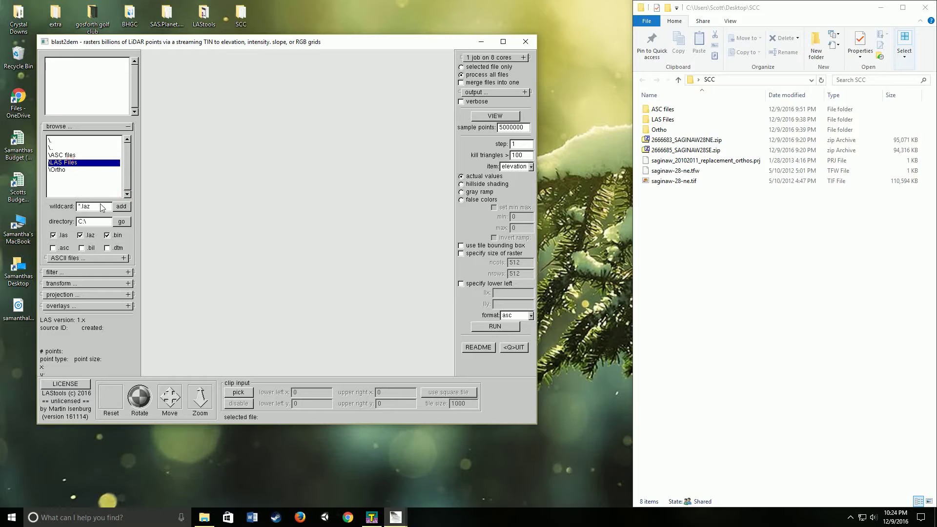
double_click(69, 162)
left_click(93, 155)
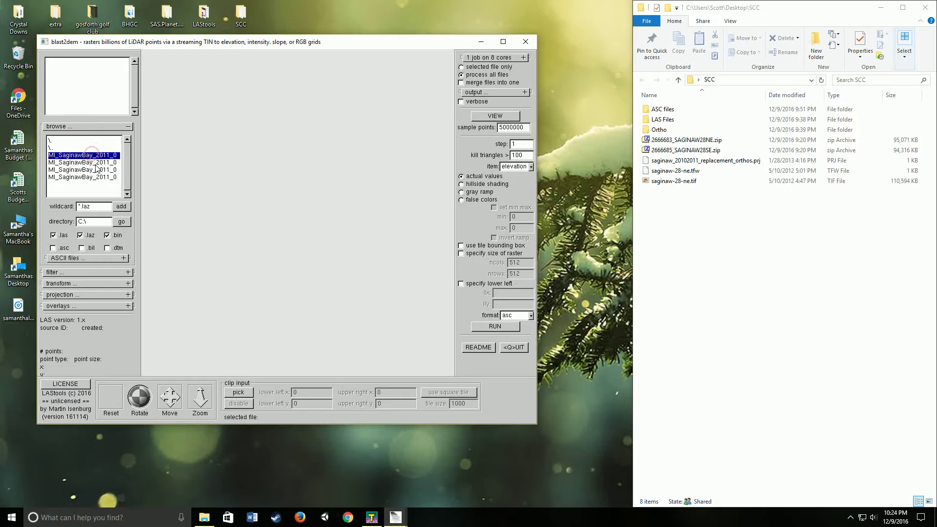
Add all four Saginaw Bay LAS tiles to blast2dem's input list.
double_click(78, 155)
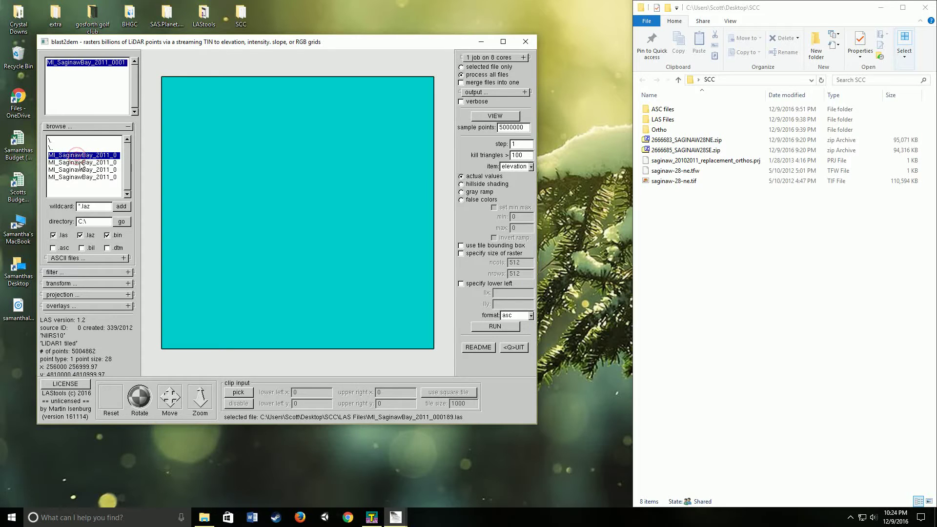
double_click(79, 162)
double_click(80, 170)
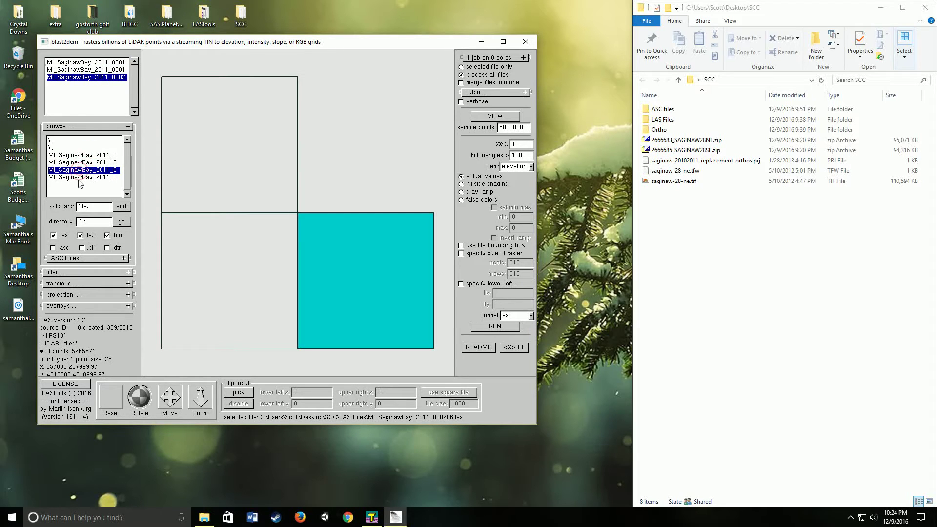
double_click(78, 177)
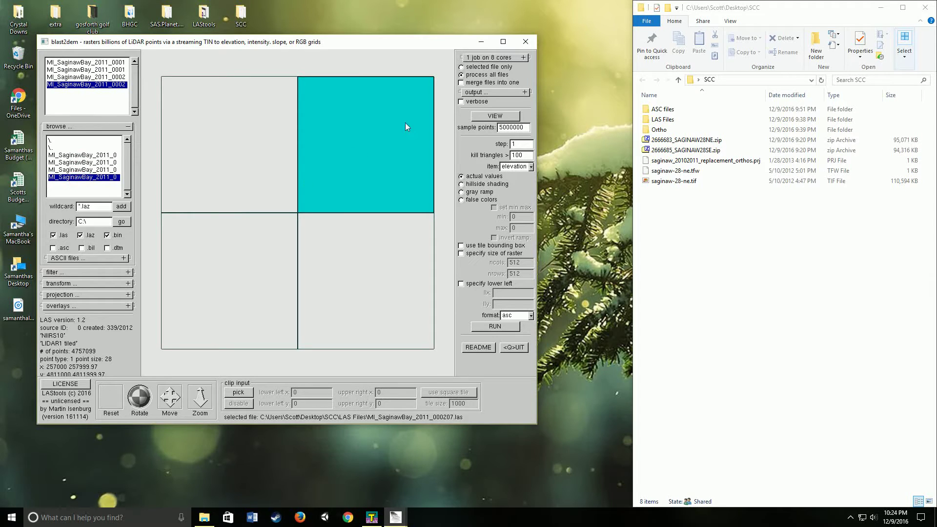
Delete the eight old ASC and PRJ files from the ASC files folder.
double_click(662, 108)
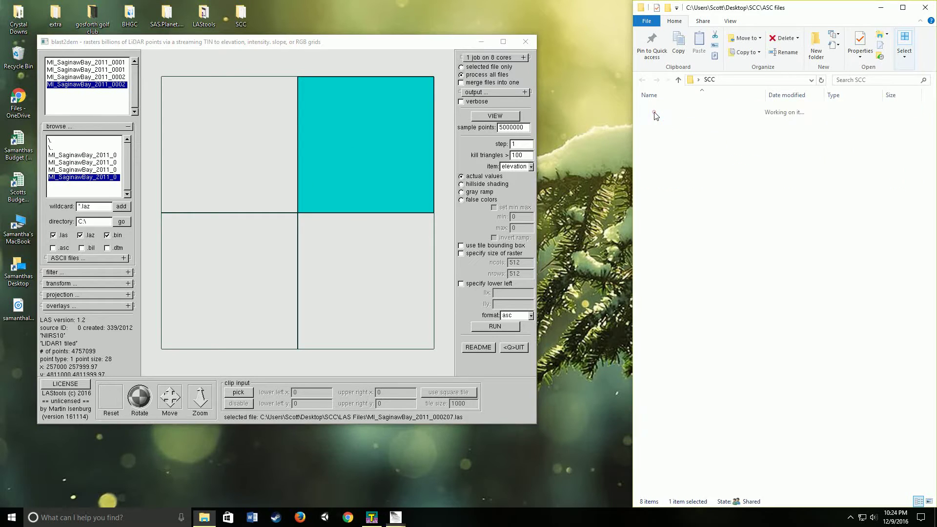
left_click_drag(746, 220, 650, 100)
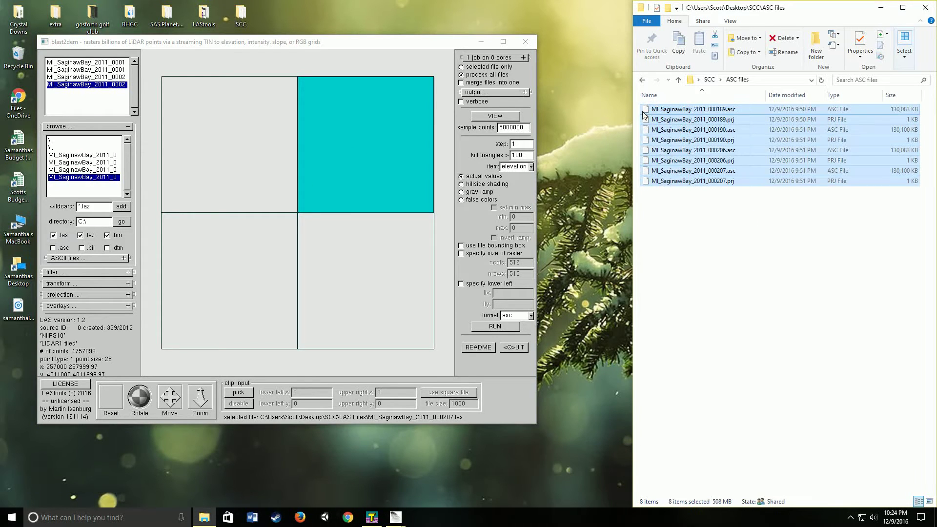
key("Delete")
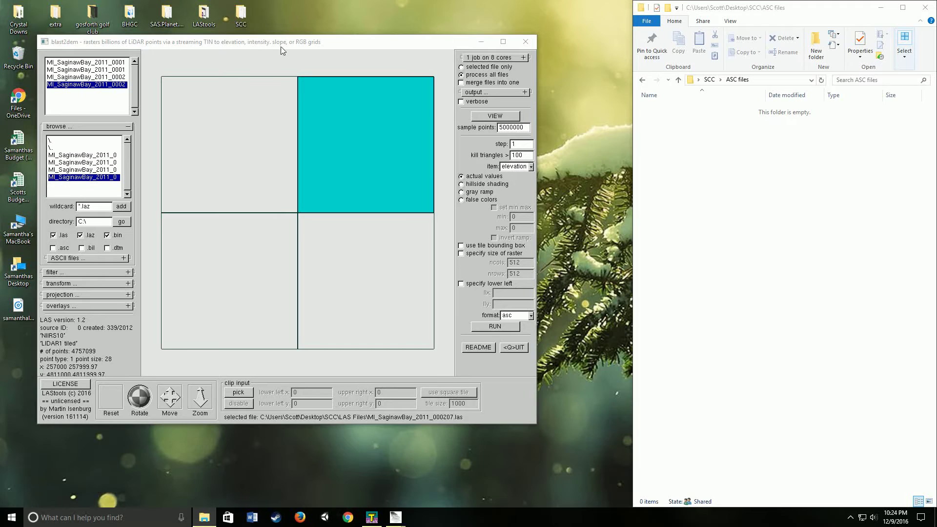
left_click_drag(280, 46, 304, 40)
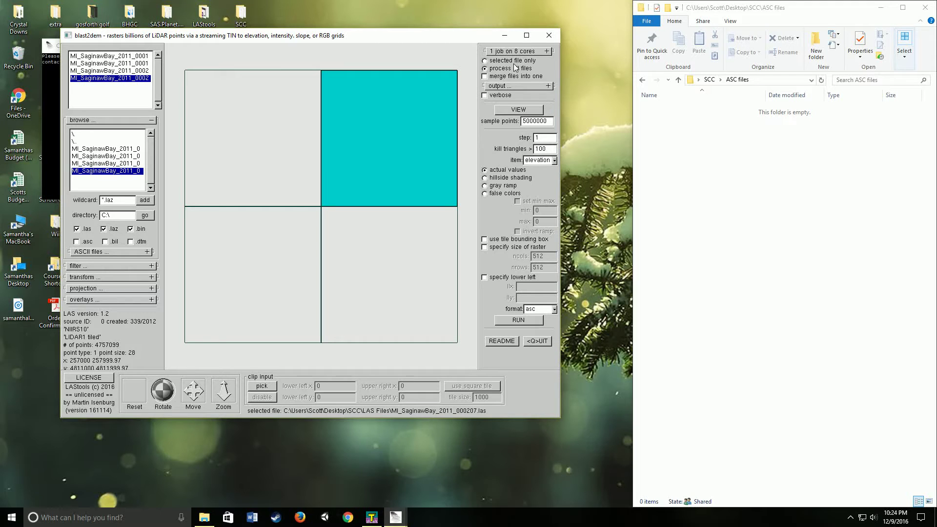
Open the output directory browser and switch its drive from E:\ to C:\.
left_click(507, 87)
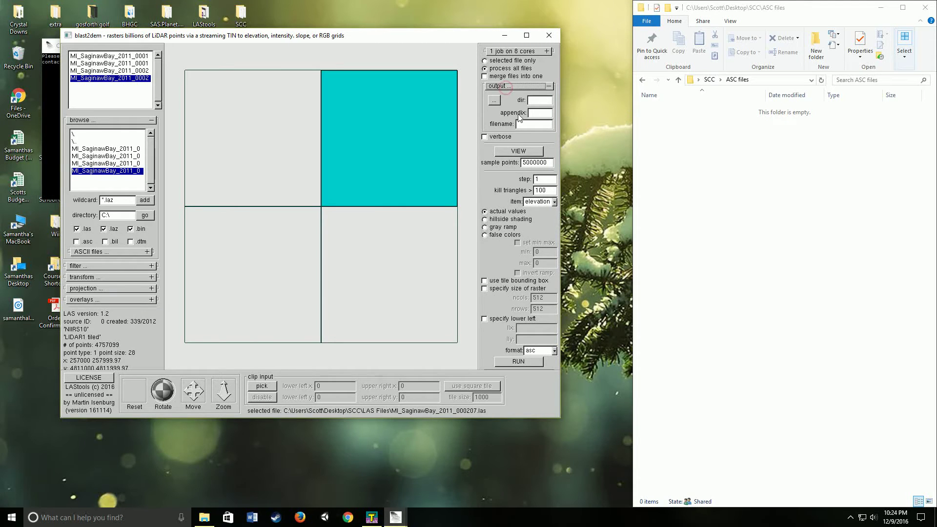
left_click(492, 101)
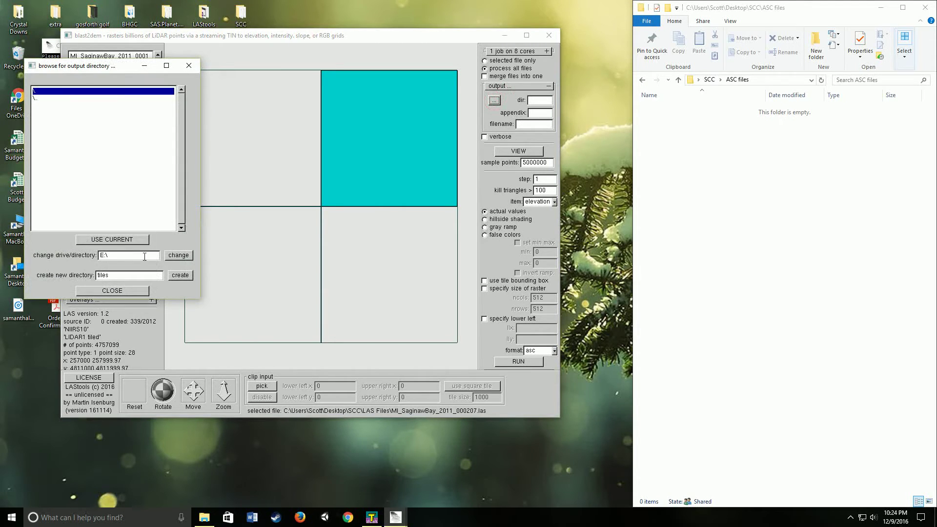
left_click(178, 256)
left_click_drag(107, 258, 96, 257)
type("C:\\")
left_click(185, 258)
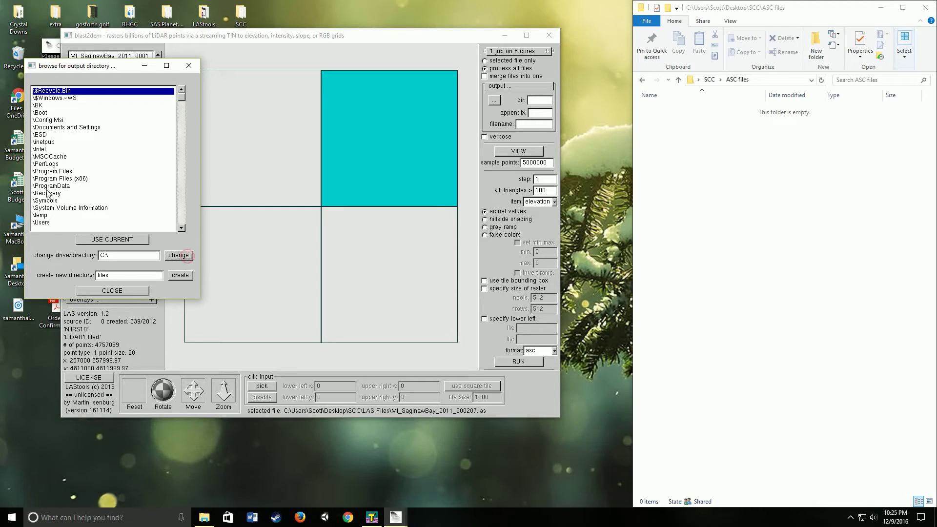
Navigate Users, home, Desktop, SCC to ASC files and use it as output folder.
double_click(42, 223)
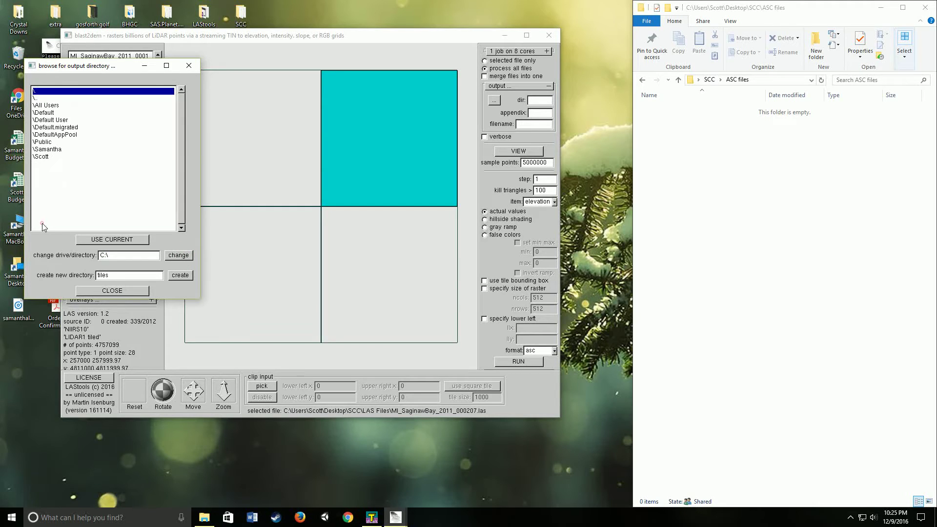
double_click(43, 157)
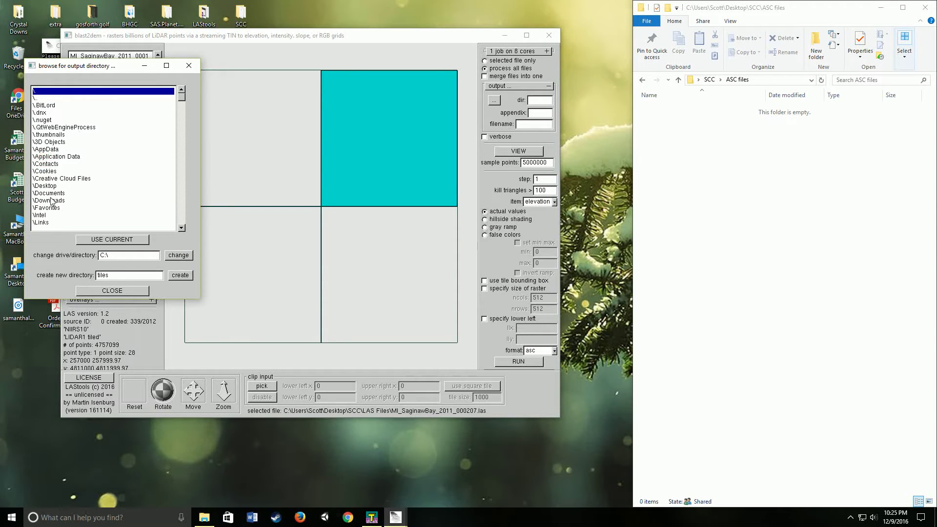
left_click(50, 189)
double_click(50, 189)
double_click(45, 150)
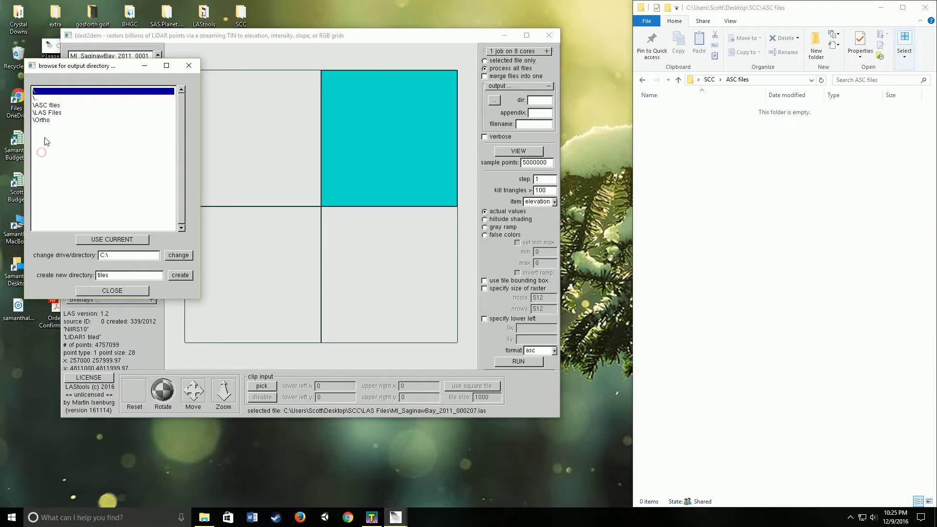
left_click(47, 106)
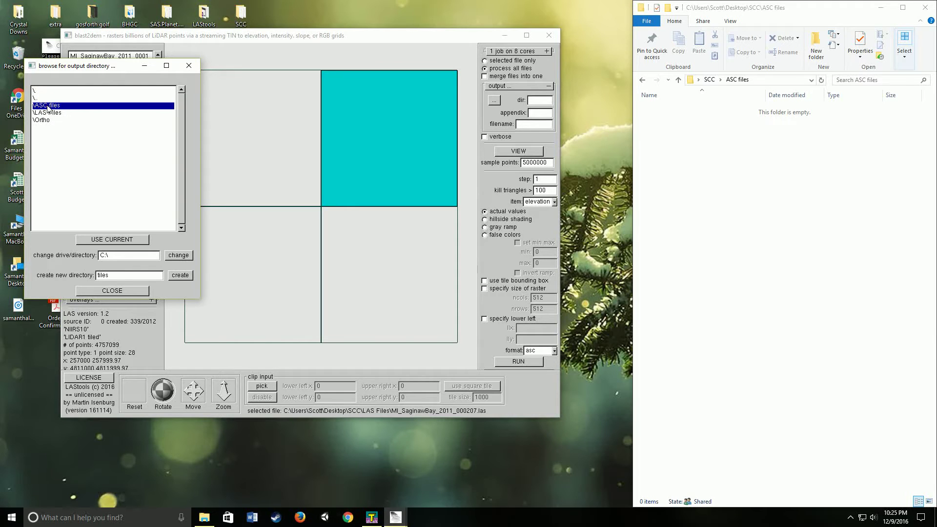
double_click(47, 107)
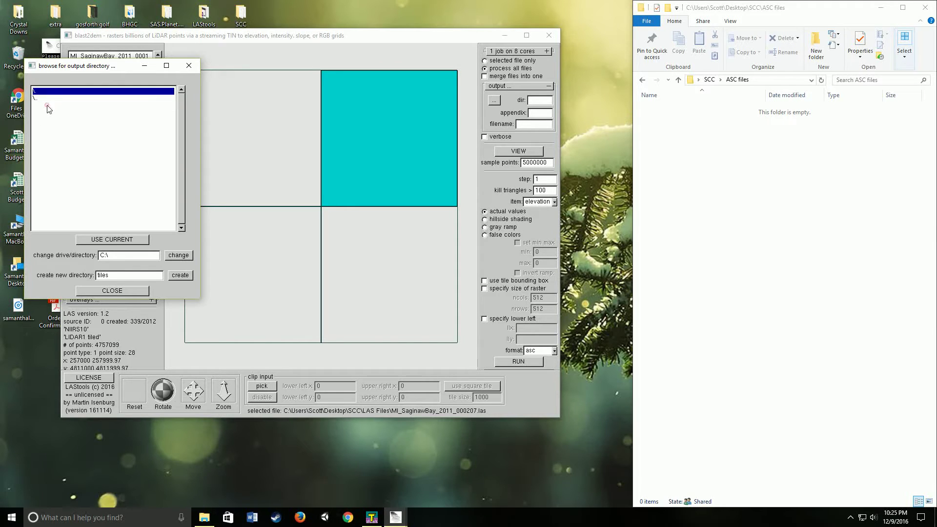
left_click(126, 239)
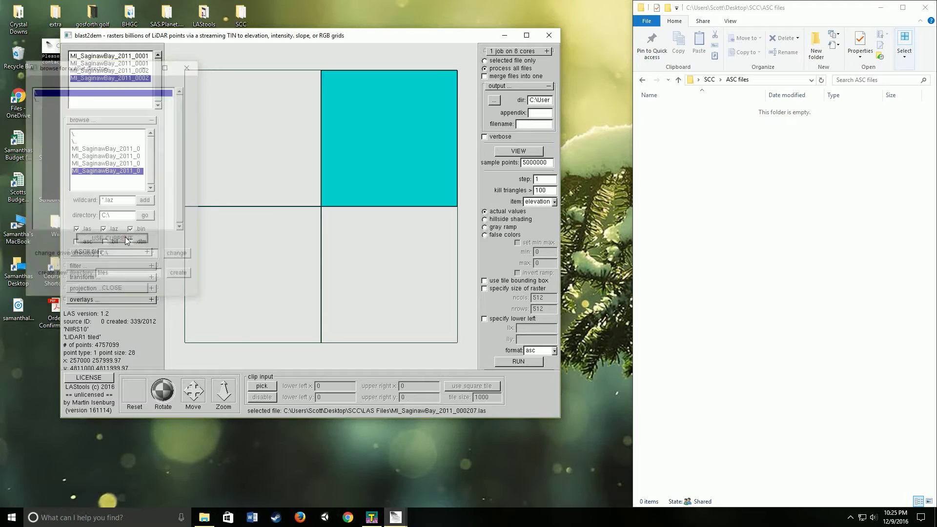
left_click(531, 124)
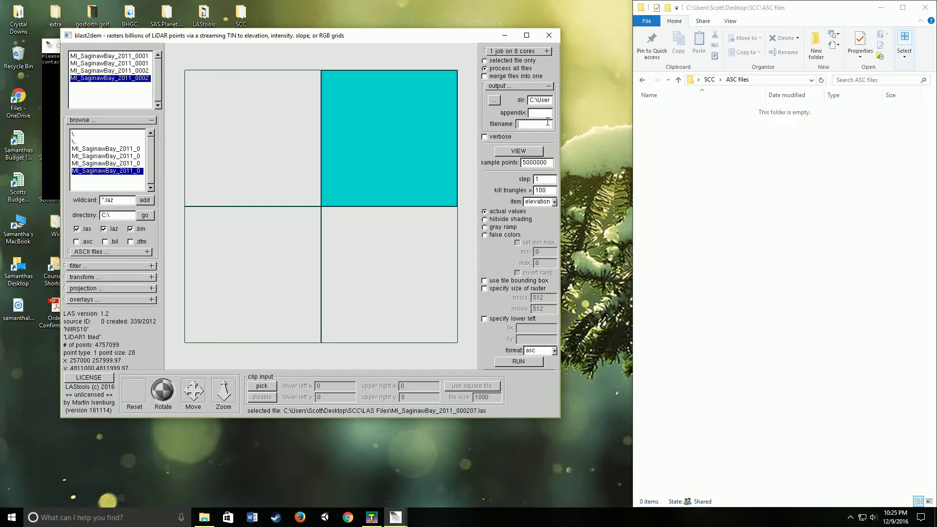
Name the output ascfiles, set a 4096 by 4096 raster, and keep asc format.
type("ascfiles")
left_click(485, 289)
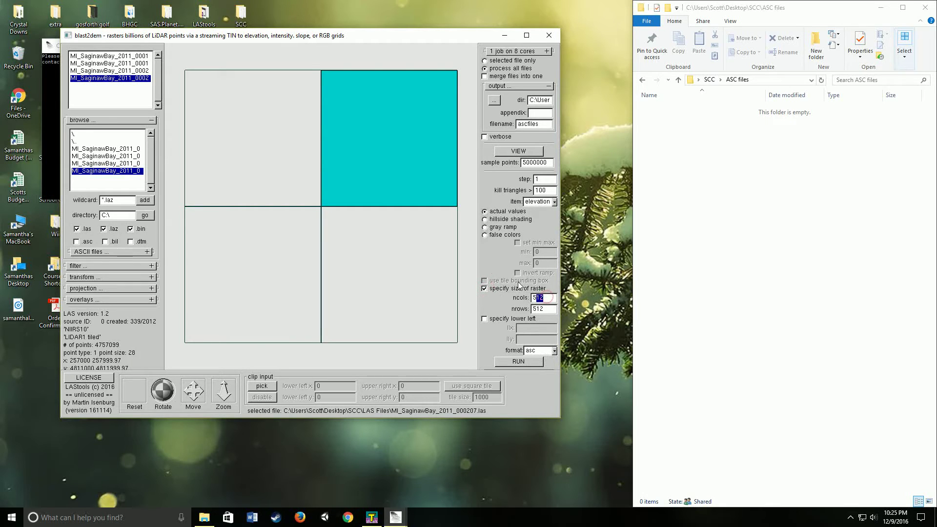
mouse_move(537, 297)
left_mouse_down()
mouse_move(550, 298)
mouse_move(530, 298)
left_mouse_up()
type("4096")
left_click_drag(549, 308, 502, 309)
type("4096")
left_click(553, 350)
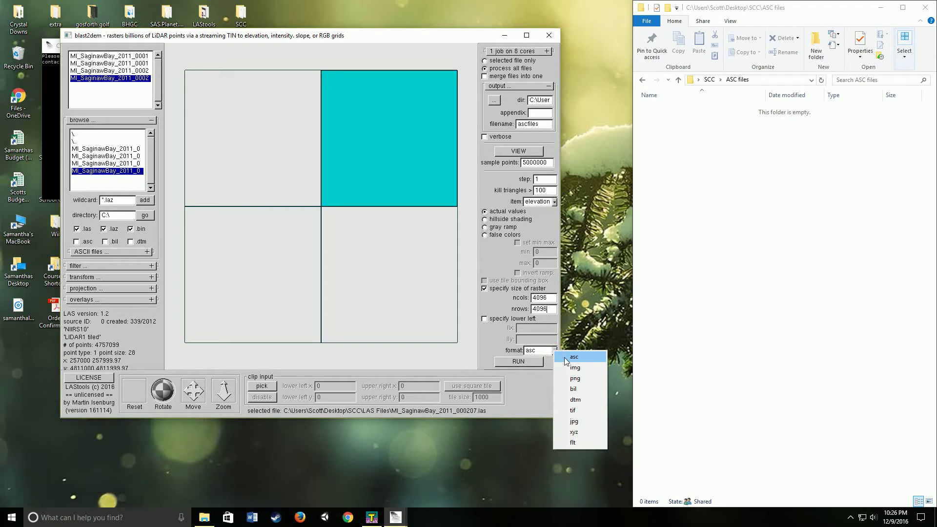
left_click(553, 351)
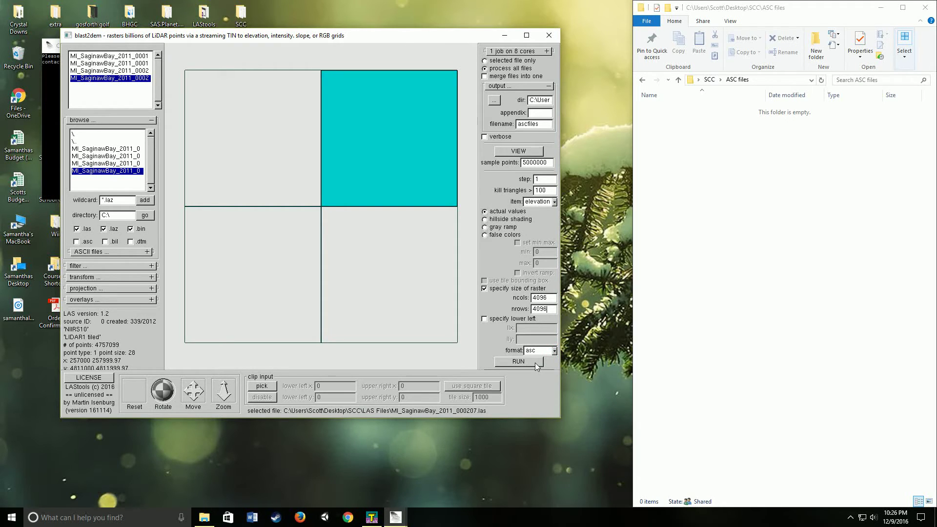
Run the blast2dem conversion.
left_click(536, 366)
left_click(254, 67)
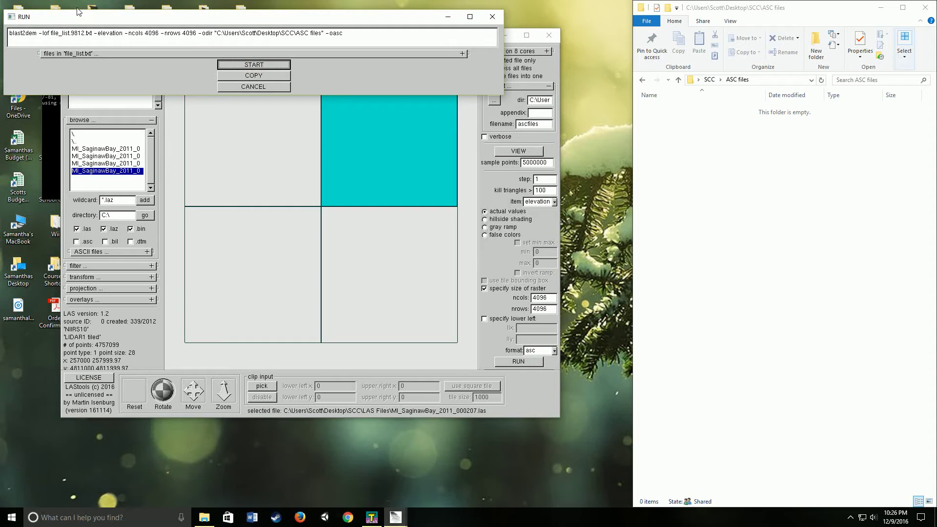
left_click(782, 181)
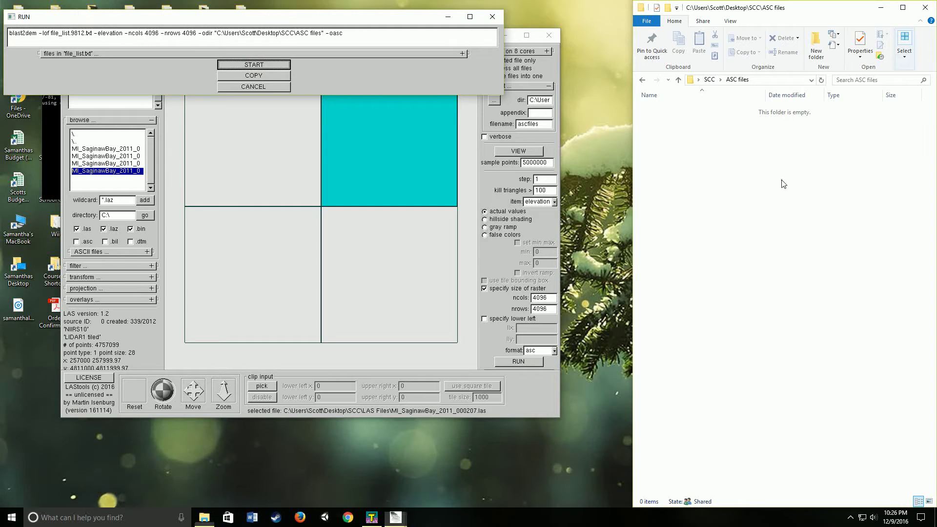
Delete the old prj, tfw and tif files from the SCC folder.
left_click(708, 79)
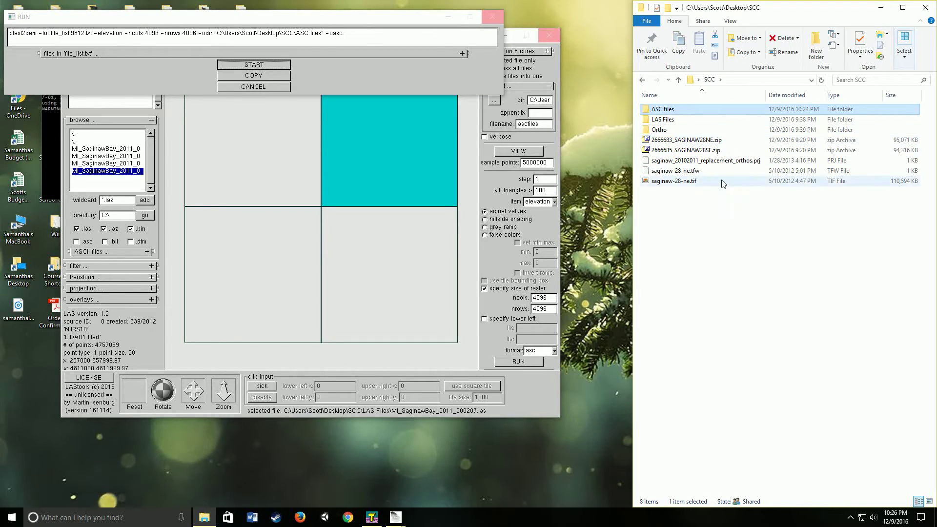
left_click_drag(713, 220, 649, 161)
key("Delete")
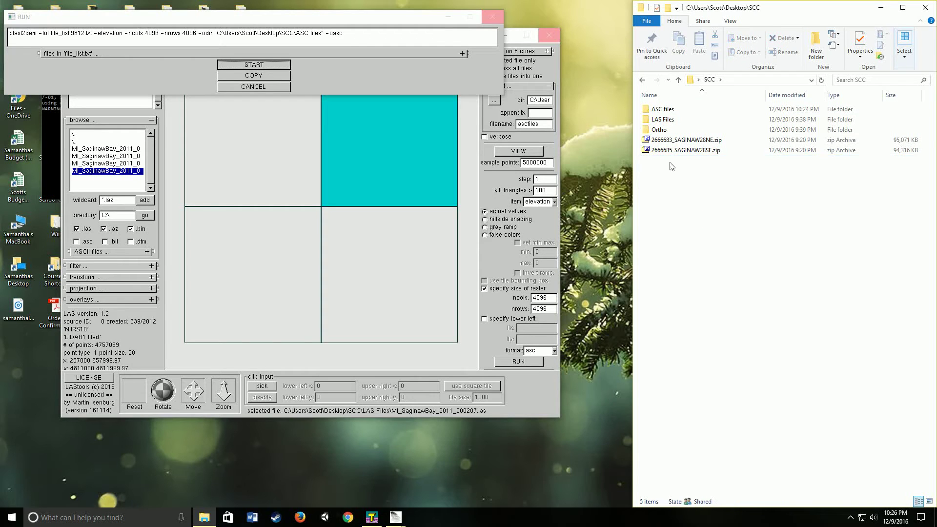
left_click(689, 150)
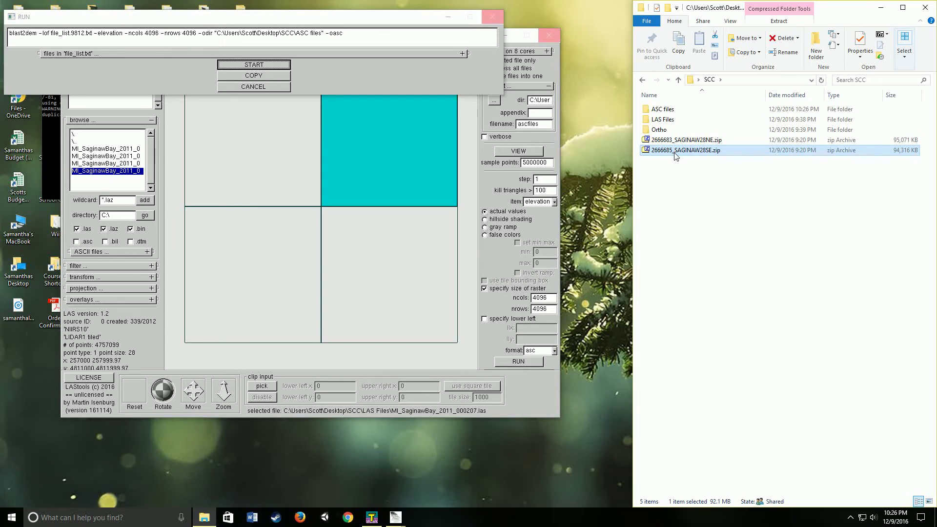
Copy saginaw-28-se.tif and saginaw-28-se.tfw from the zip's vol005 folder into SCC.
double_click(675, 152)
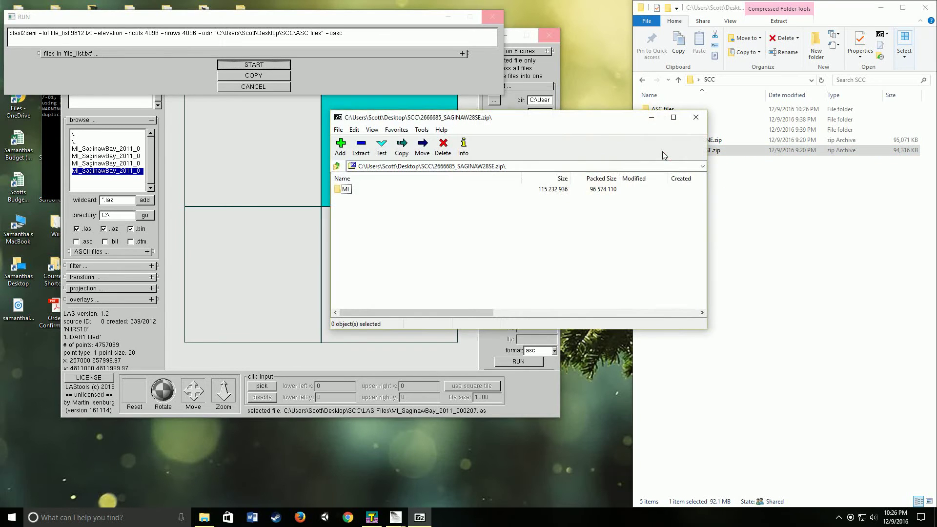
double_click(347, 189)
double_click(349, 190)
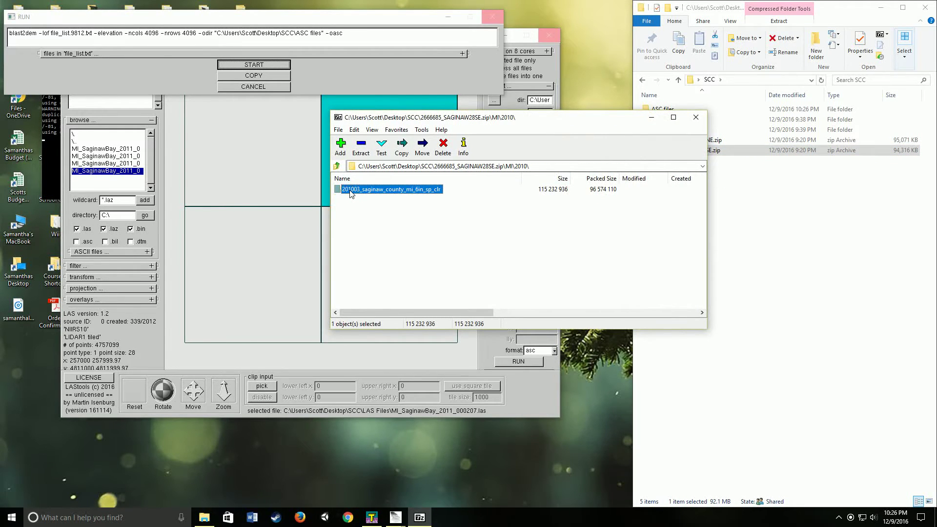
double_click(350, 192)
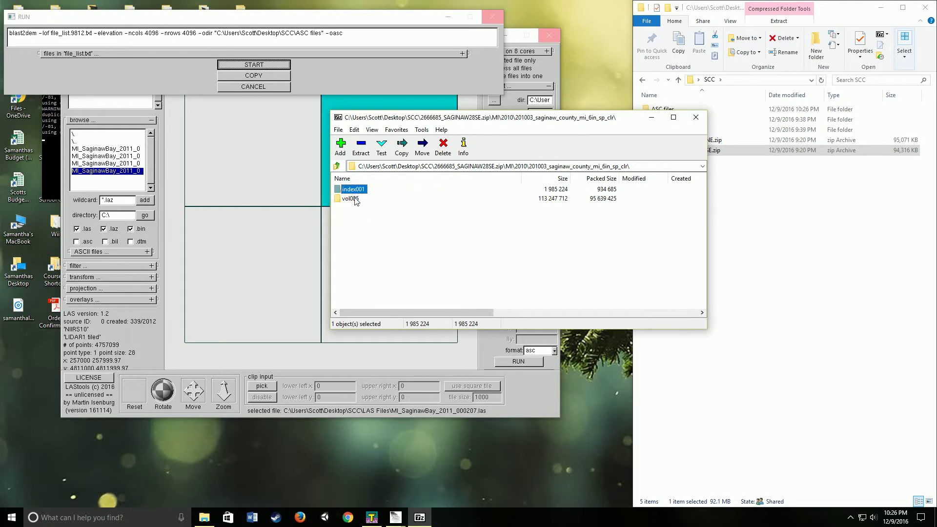
double_click(350, 199)
left_click(365, 200)
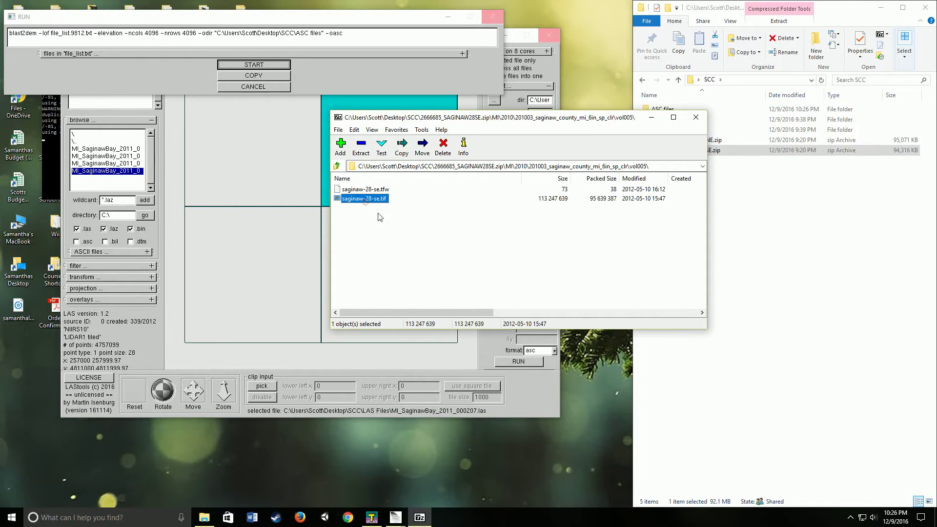
left_click_drag(395, 224, 791, 205)
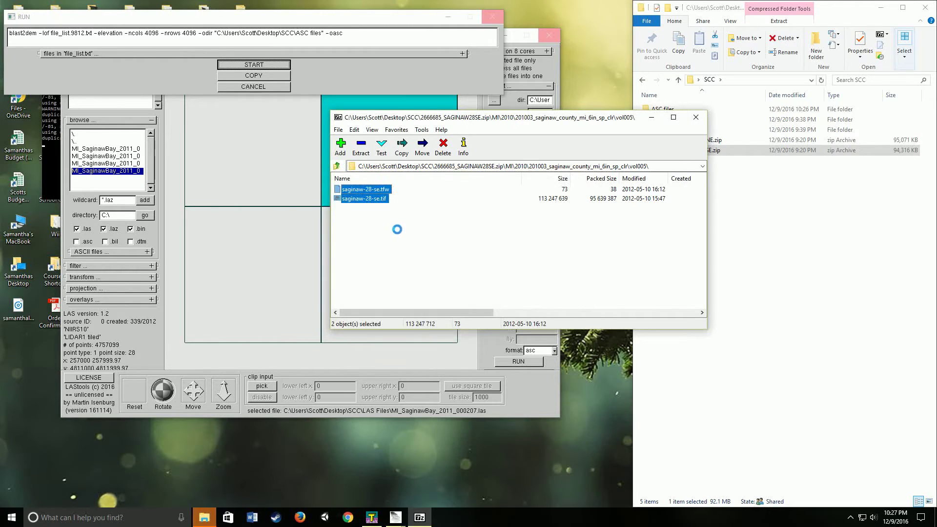
left_click(337, 166)
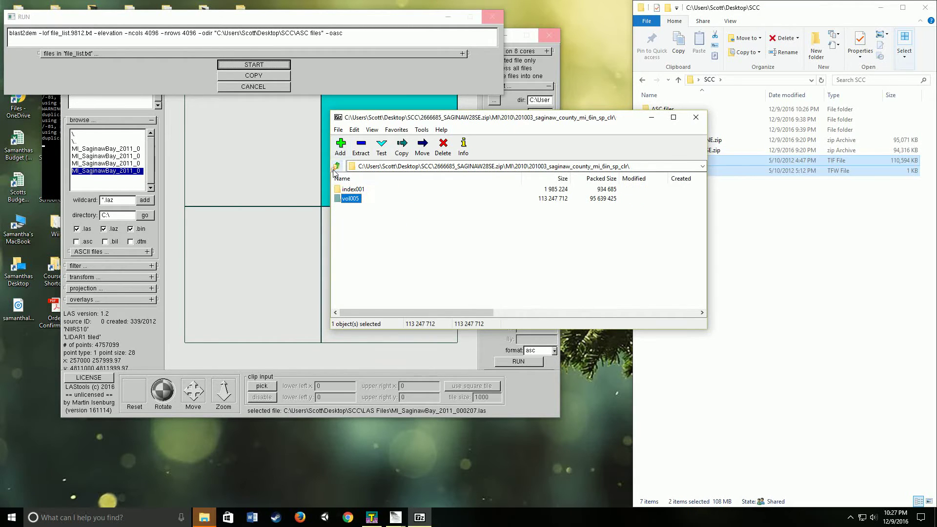
Copy saginaw_20102011_replacement_orthos.prj from the archive's shapefiles folder into SCC.
double_click(359, 190)
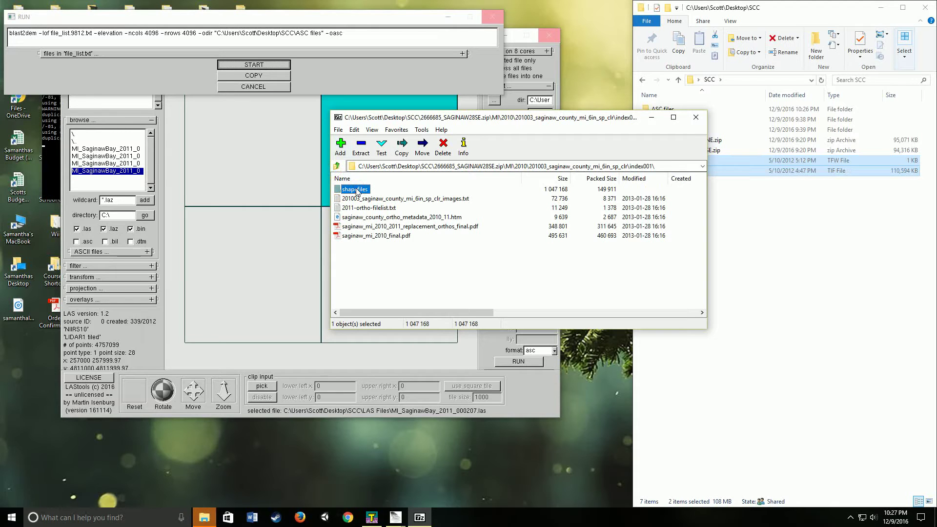
double_click(358, 190)
left_click(399, 199)
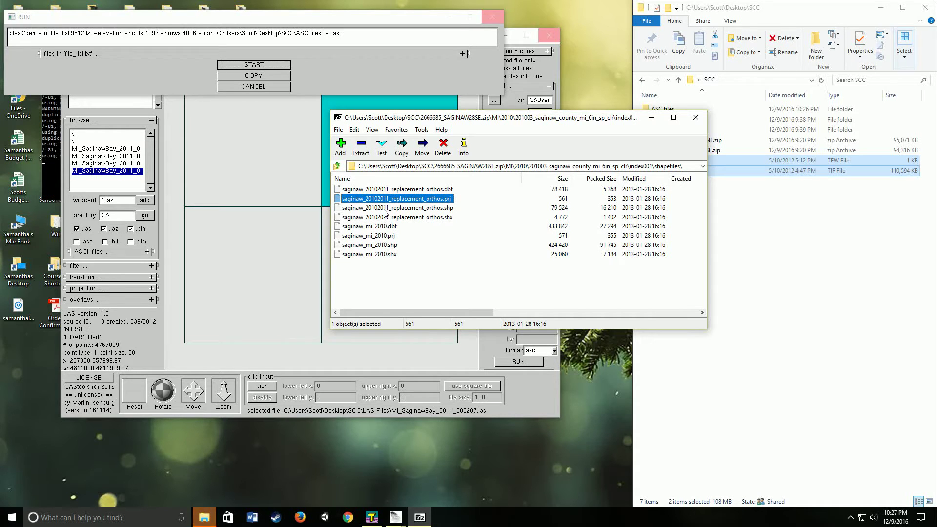
left_click_drag(387, 200, 796, 224)
left_click_drag(796, 224, 796, 225)
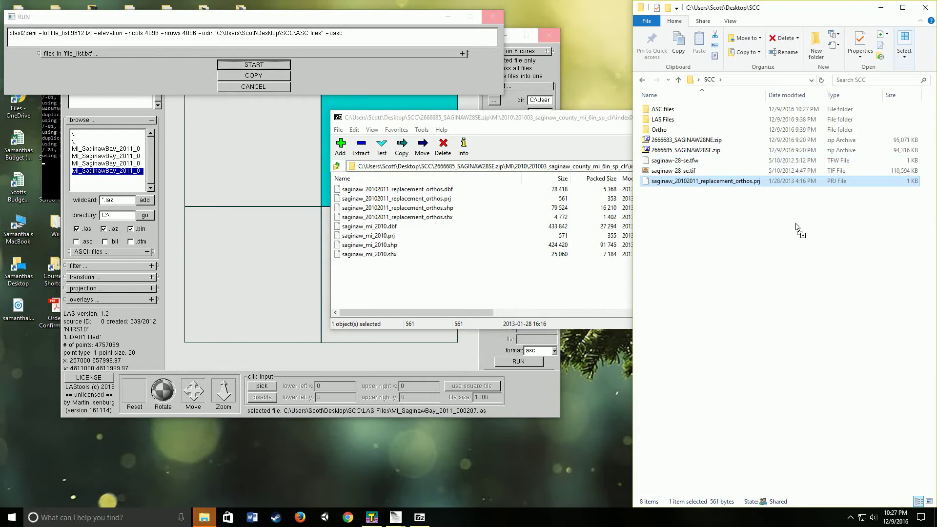
left_click_drag(602, 125, 509, 123)
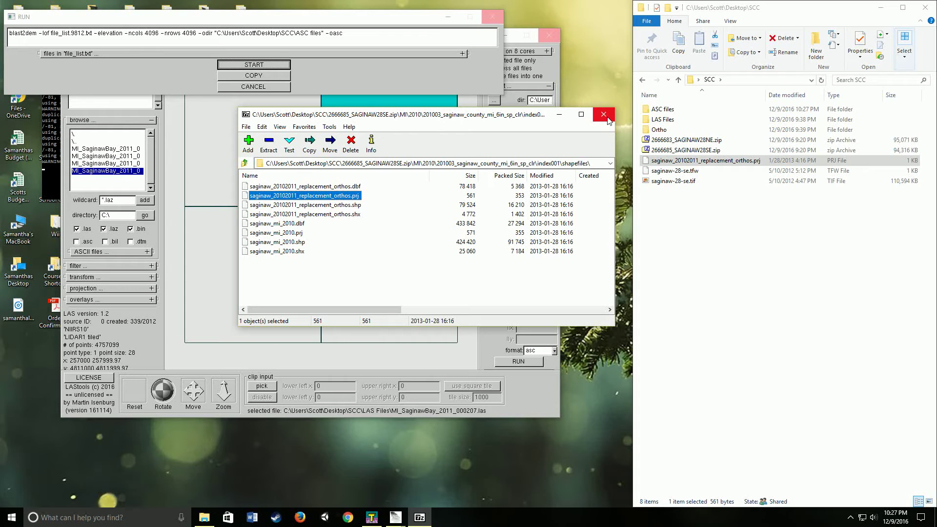
Close 7-Zip, open the ASC files output folder, and restore VTBuilder.
left_click(609, 121)
left_click(732, 219)
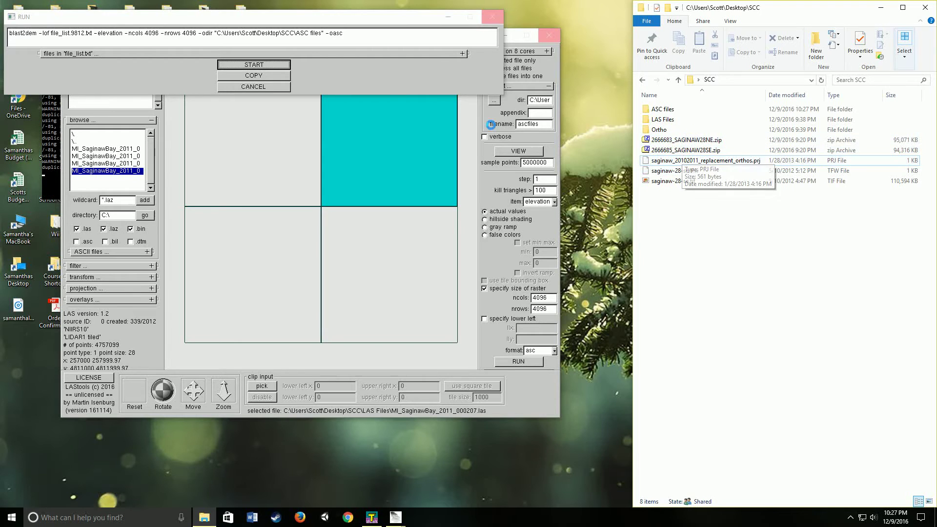
left_click(254, 66)
double_click(689, 109)
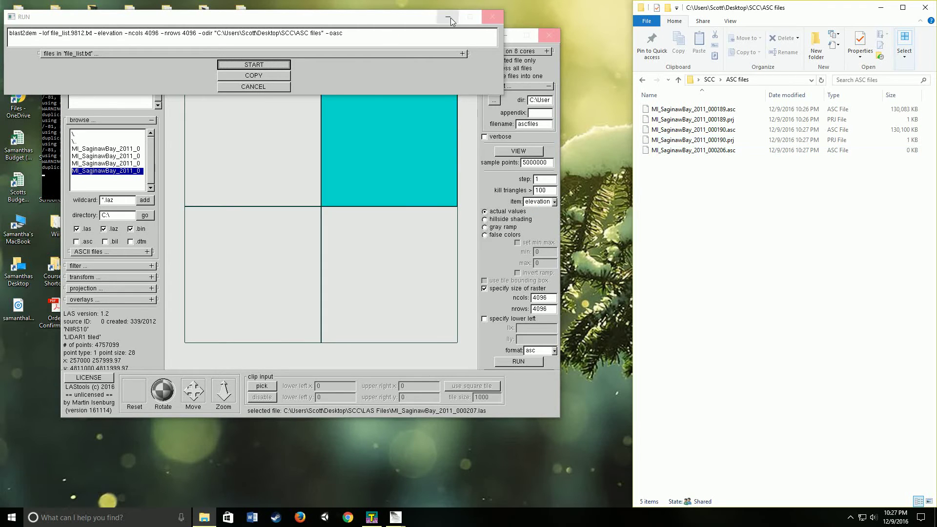
left_click(372, 517)
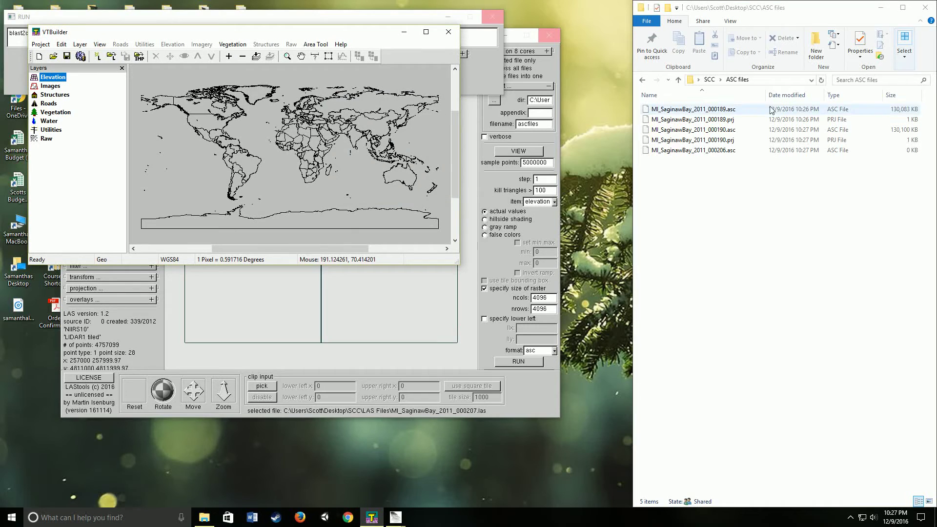
Drag ASC tiles 000189, 000190, 000206 and 000207 onto the VTBuilder map, then enlarge the window.
left_click(724, 110)
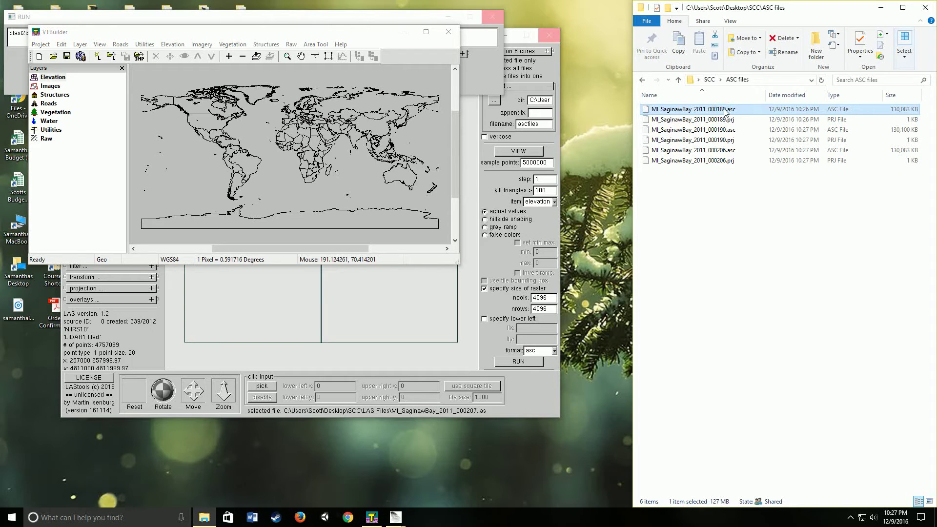
left_click_drag(705, 117, 295, 138)
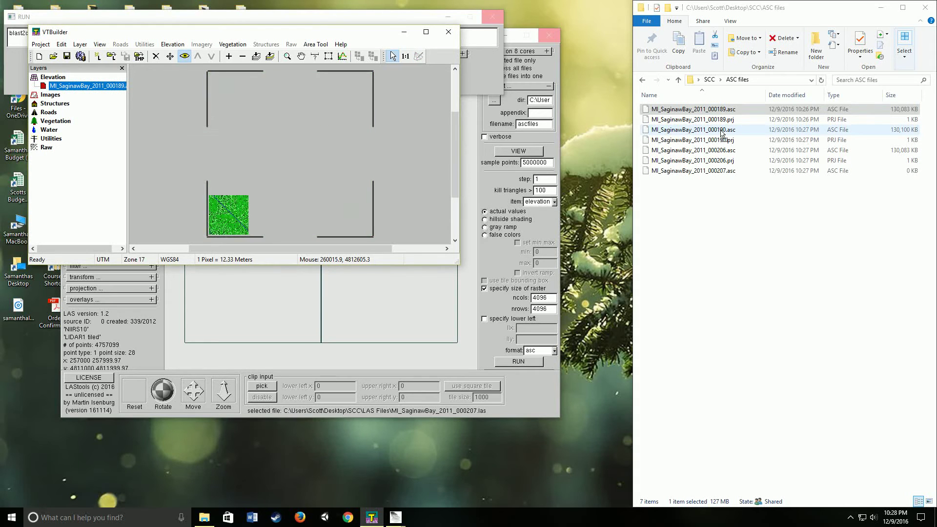
left_click_drag(722, 132, 318, 175)
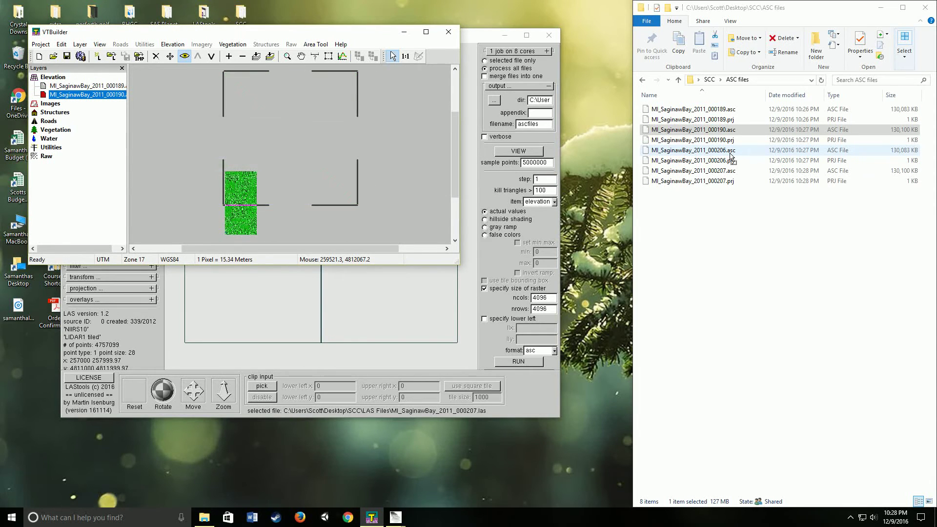
left_click_drag(731, 155, 363, 202)
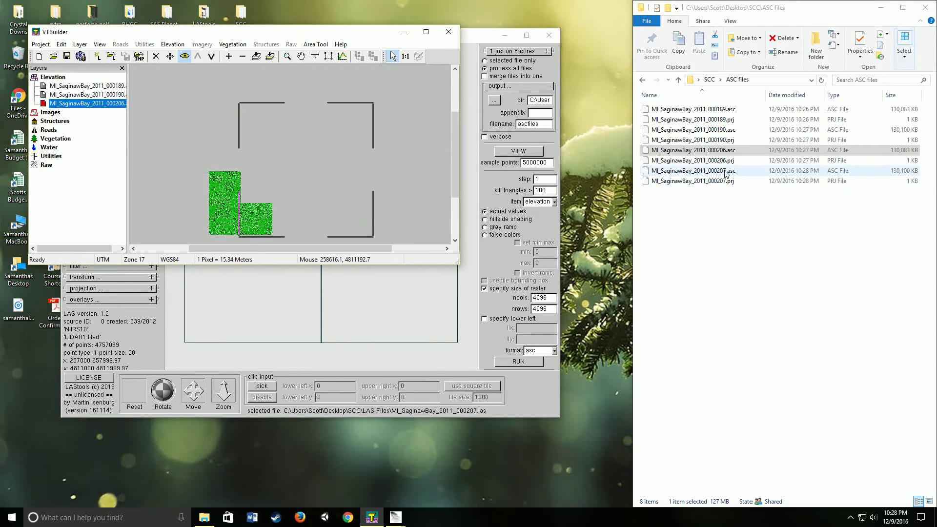
left_click_drag(726, 173, 303, 195)
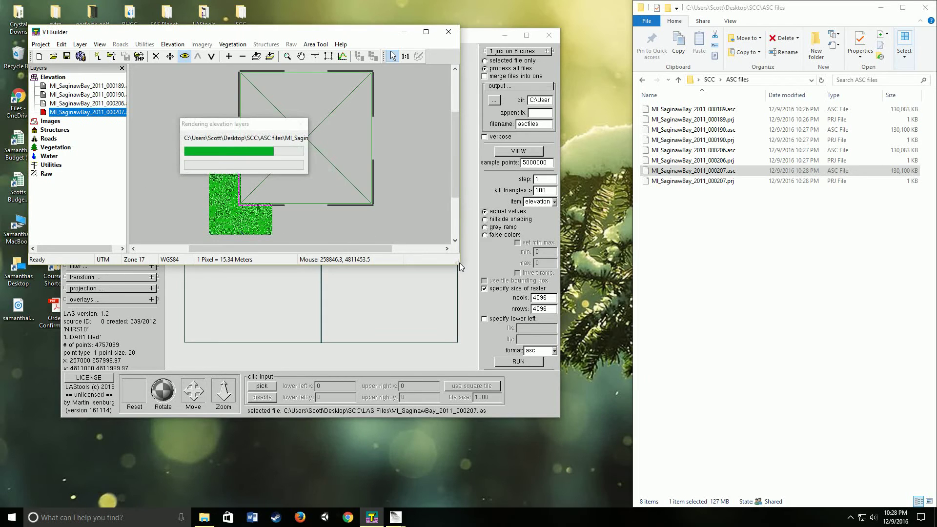
left_click_drag(459, 264, 614, 472)
Zoom out and back in on the elevation tiles, then return Explorer to the SCC folder.
scroll(360, 335, "down", 2)
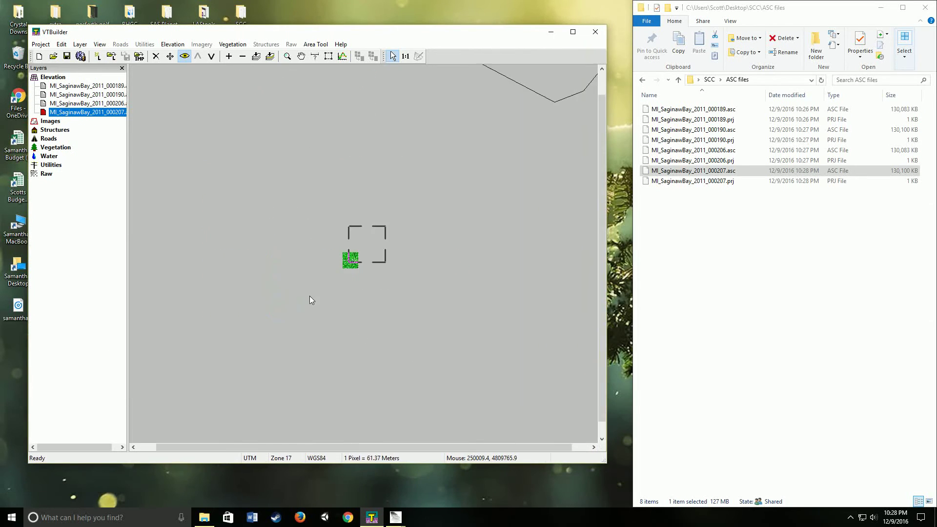
scroll(311, 300, "down", 4)
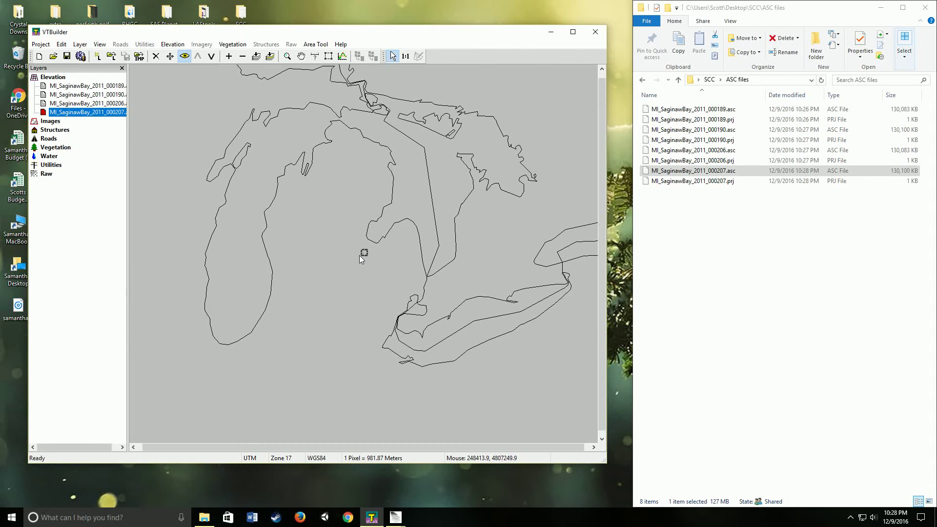
scroll(360, 256, "up", 7)
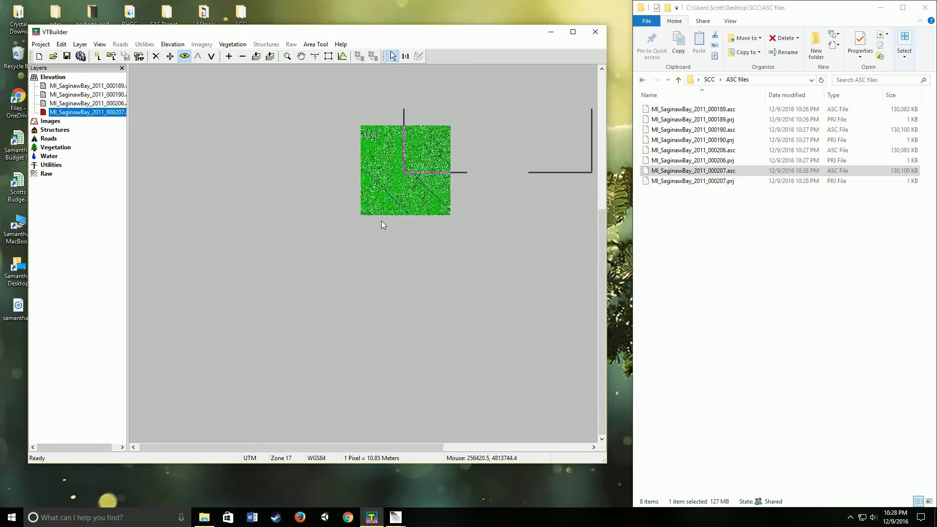
scroll(381, 220, "up", 2)
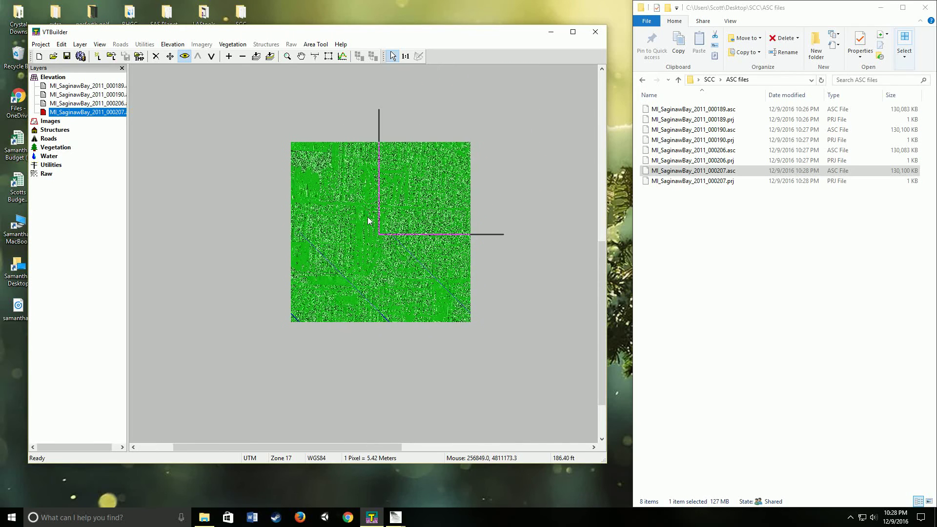
scroll(368, 220, "up", 1)
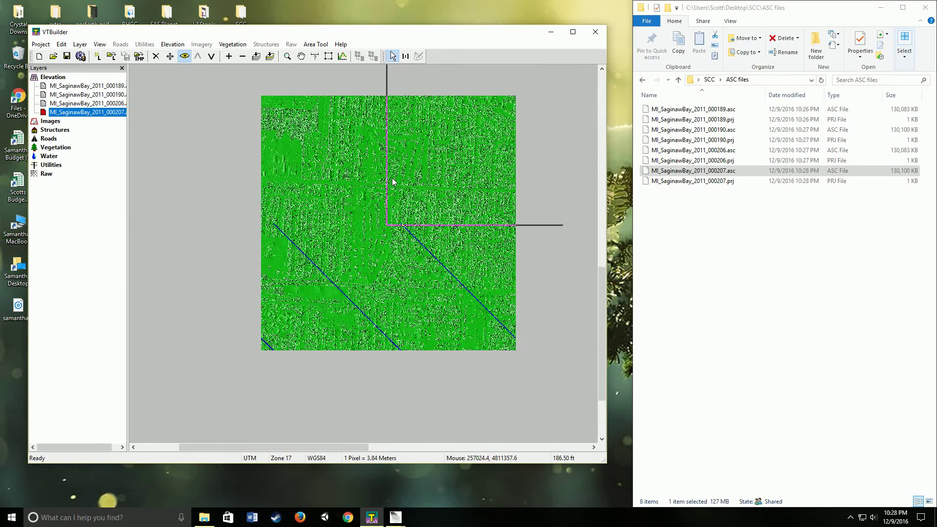
scroll(392, 182, "up", 1)
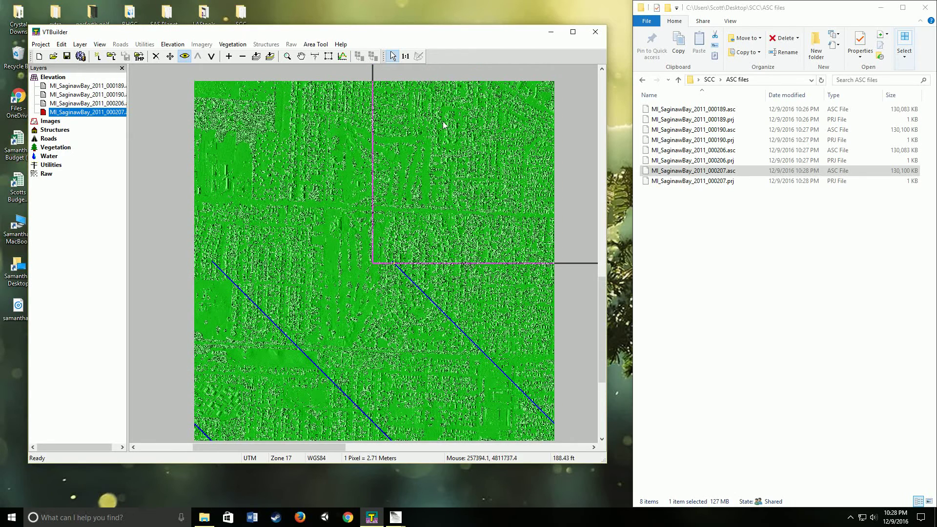
scroll(400, 163, "down", 1)
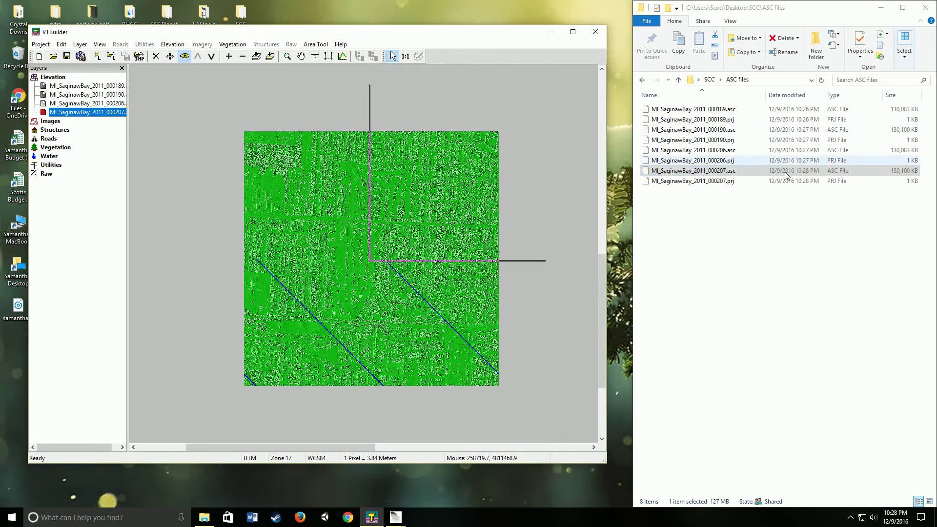
left_click(708, 79)
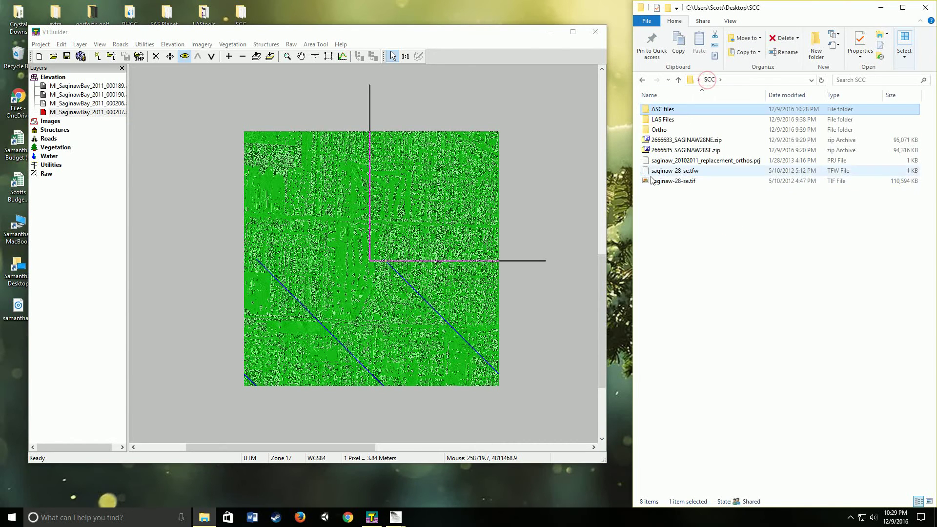
Drag the saginaw-28-se.tif orthophoto from Explorer onto the VTBuilder map.
left_click(667, 181)
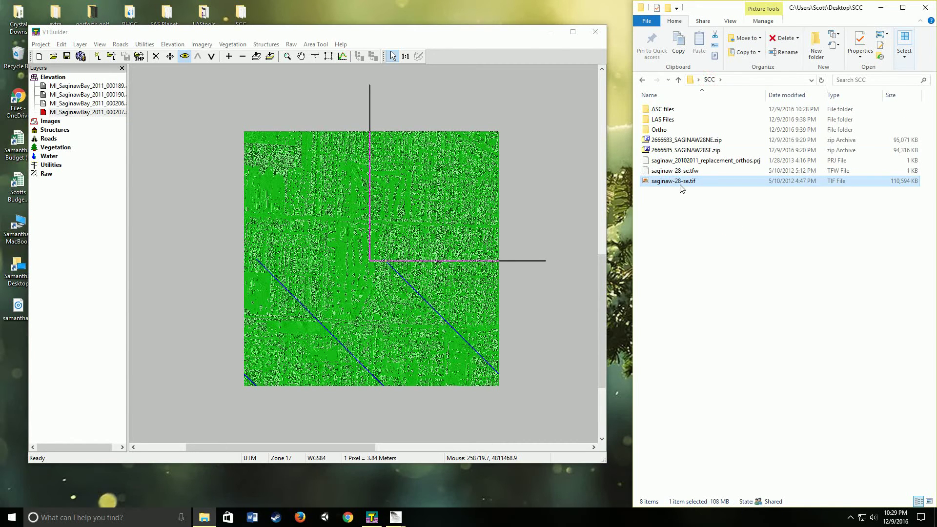
left_click_drag(560, 195, 330, 211)
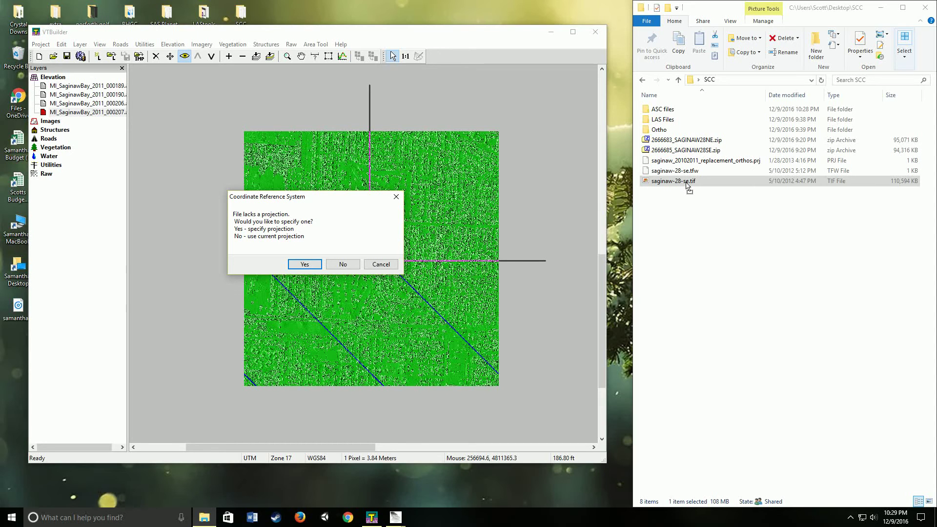
Give the orthophoto the Lambert Conformal Conic NAD83 projection from the replacement orthos .prj file.
left_click(305, 264)
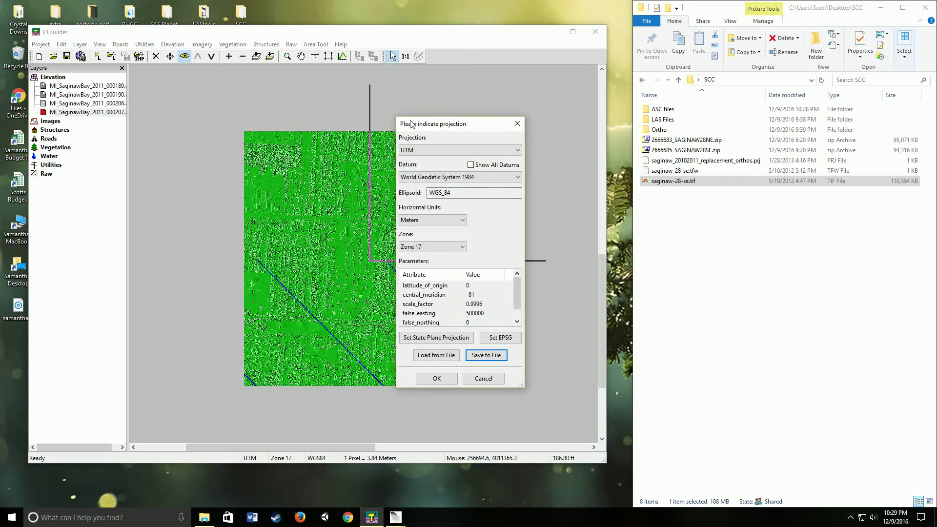
left_click(408, 327)
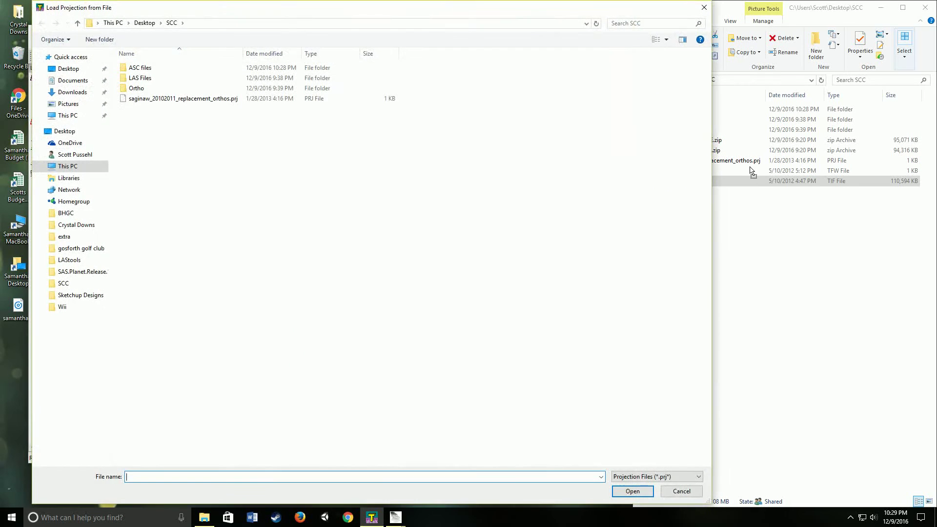
left_click(172, 100)
double_click(172, 100)
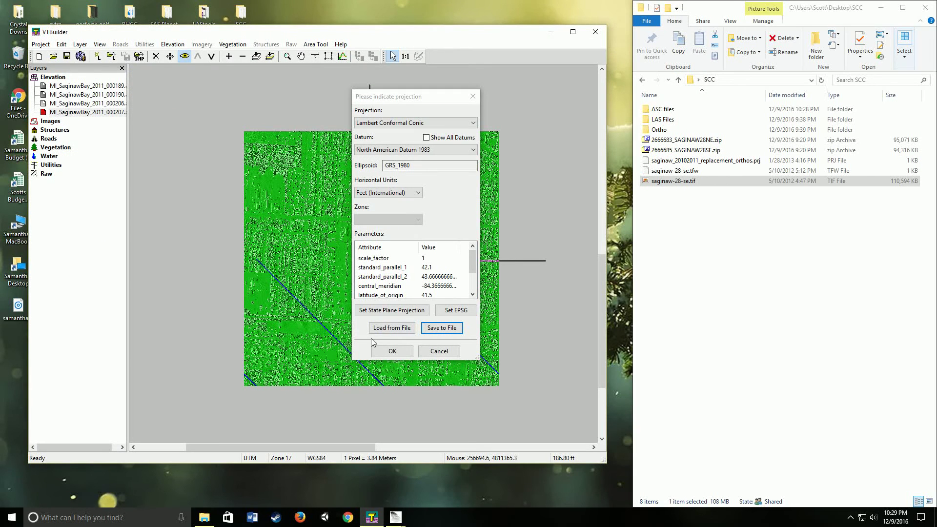
left_click(393, 352)
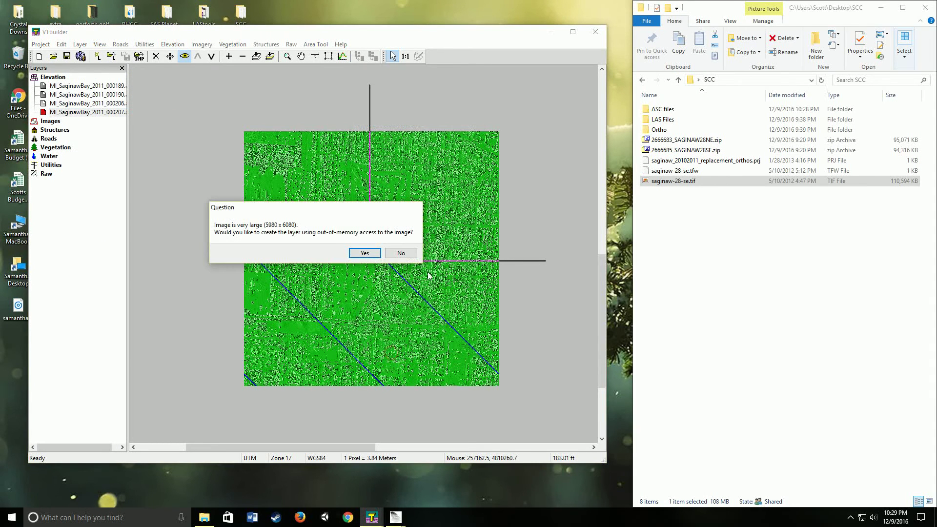
Decline out-of-memory access for the 5980 x 6080 image and bring the Reading file progress forward.
left_click(402, 253)
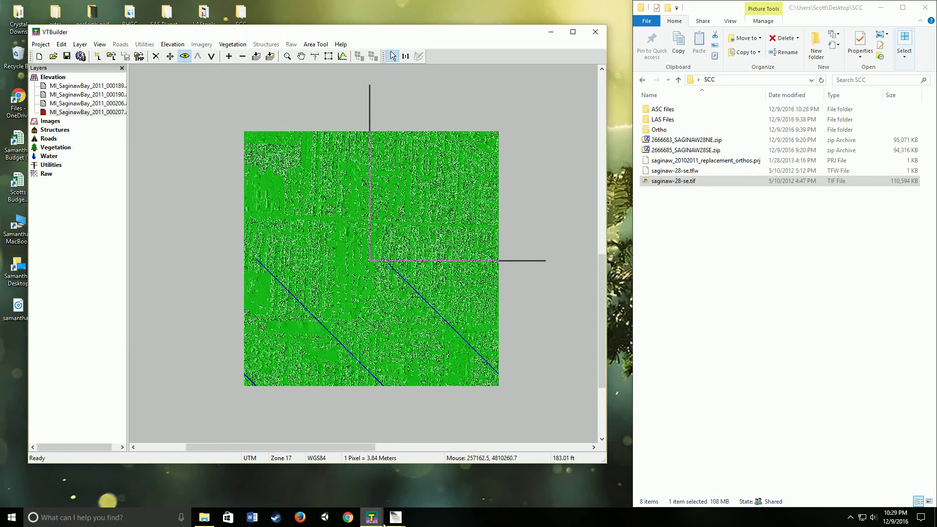
mouse_move(372, 517)
left_click(376, 483)
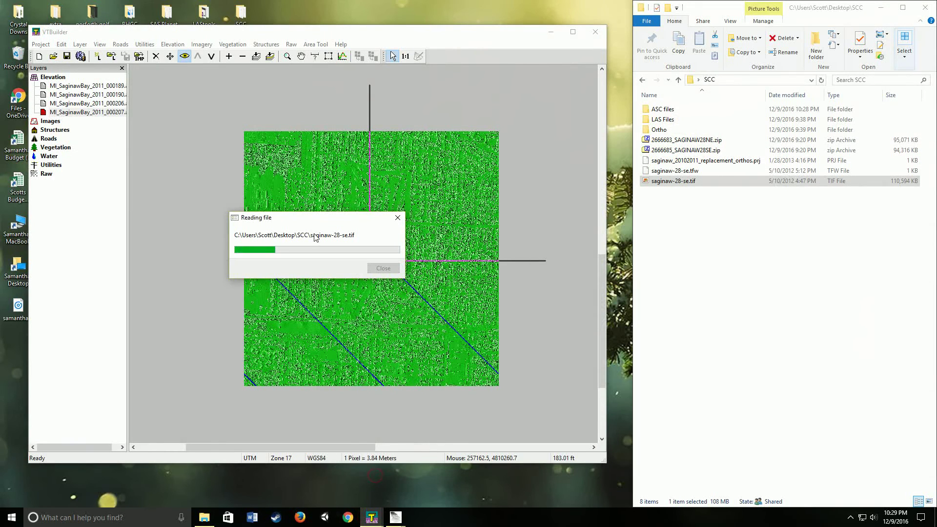